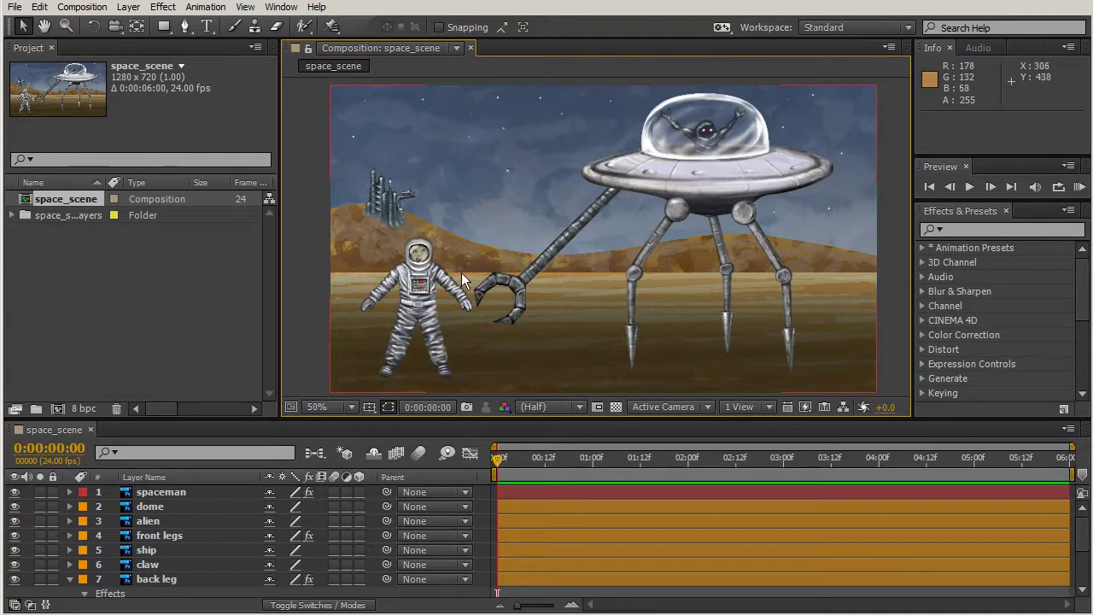
# Switch to the Puppet Pin Tool from the puppet tools flyout.
pyautogui.click(332, 25)
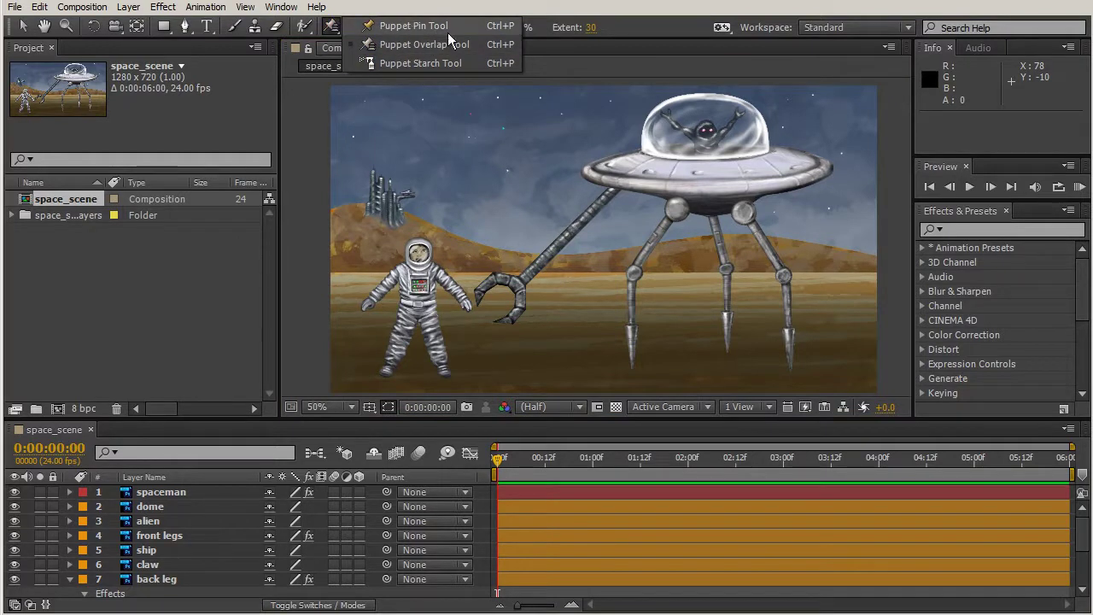
pyautogui.click(447, 33)
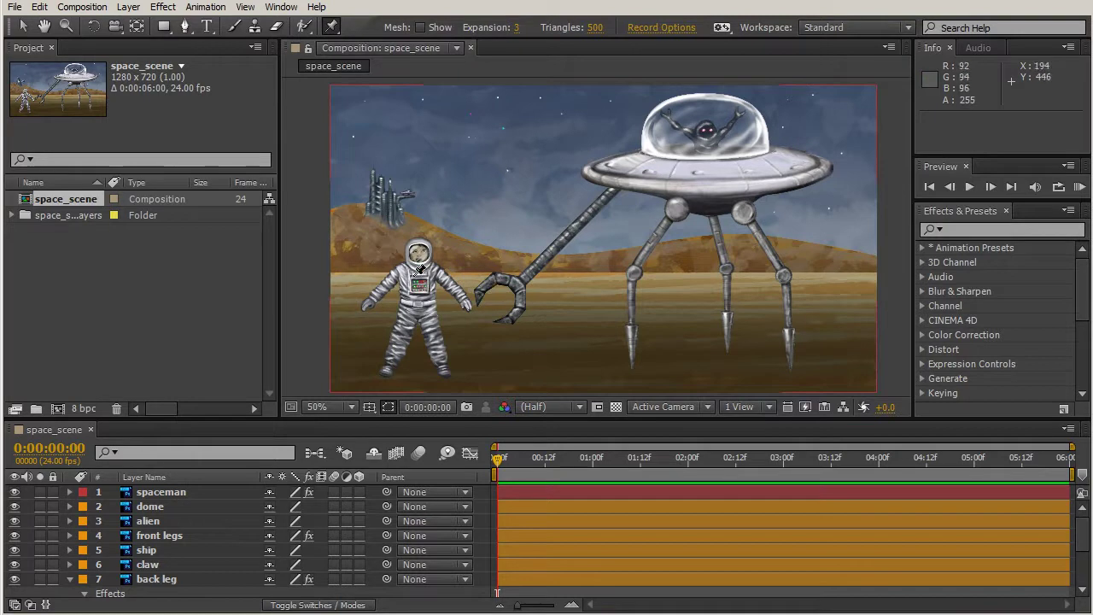
# Select the spaceman layer and center him in the viewer at 100% zoom.
pyautogui.click(564, 492)
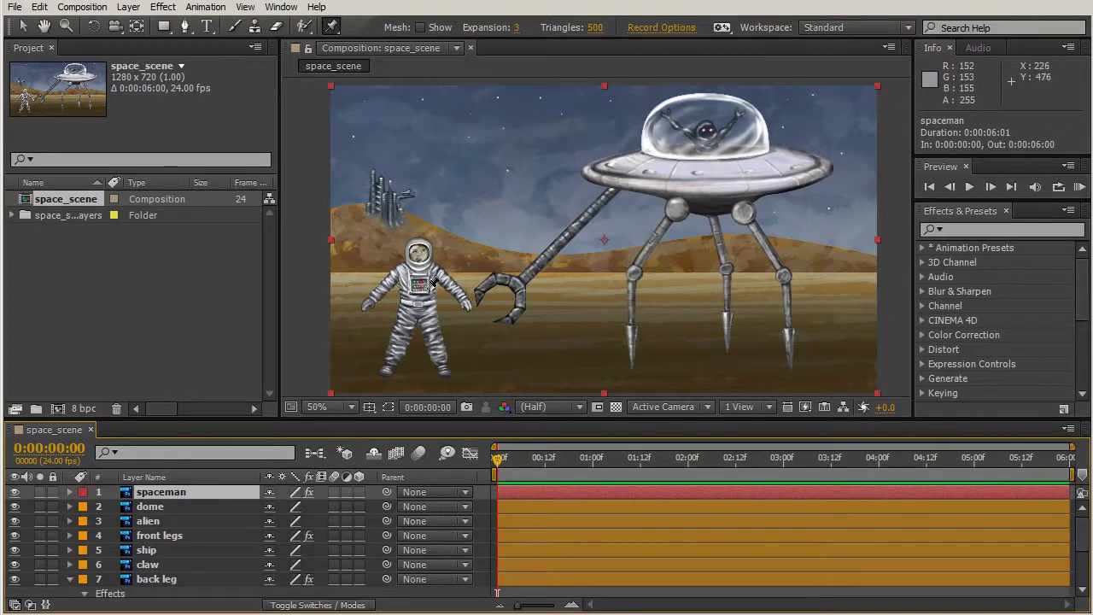
pyautogui.press('.')
pyautogui.moveTo(434, 280); pyautogui.dragTo(743, 140)
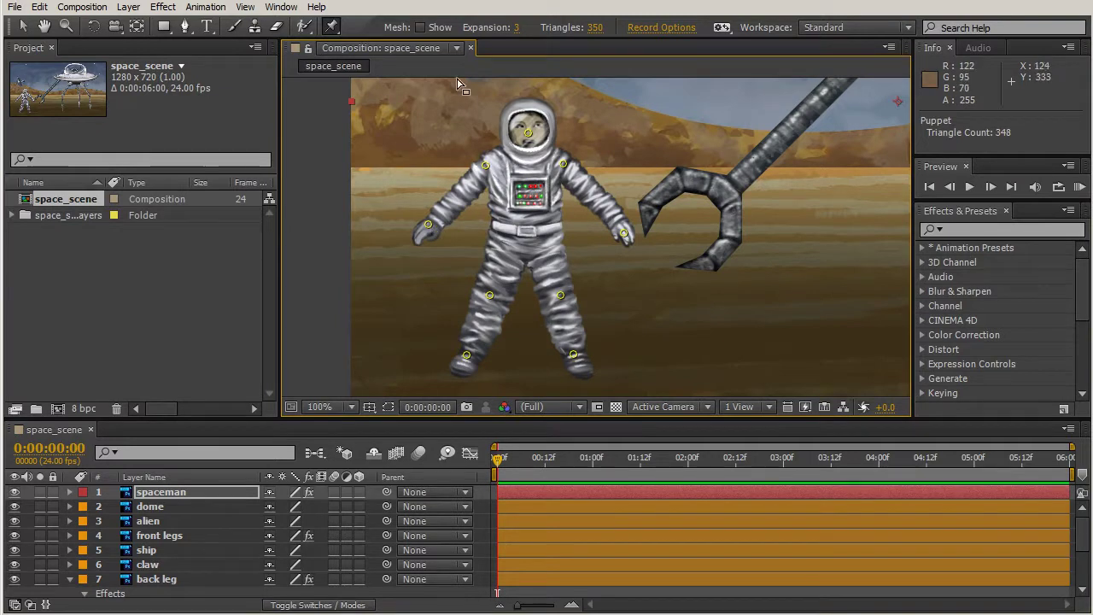
# Lower the head and shoulders and bring both feet and knees inward into a crouch.
pyautogui.moveTo(441, 94); pyautogui.dragTo(603, 190)
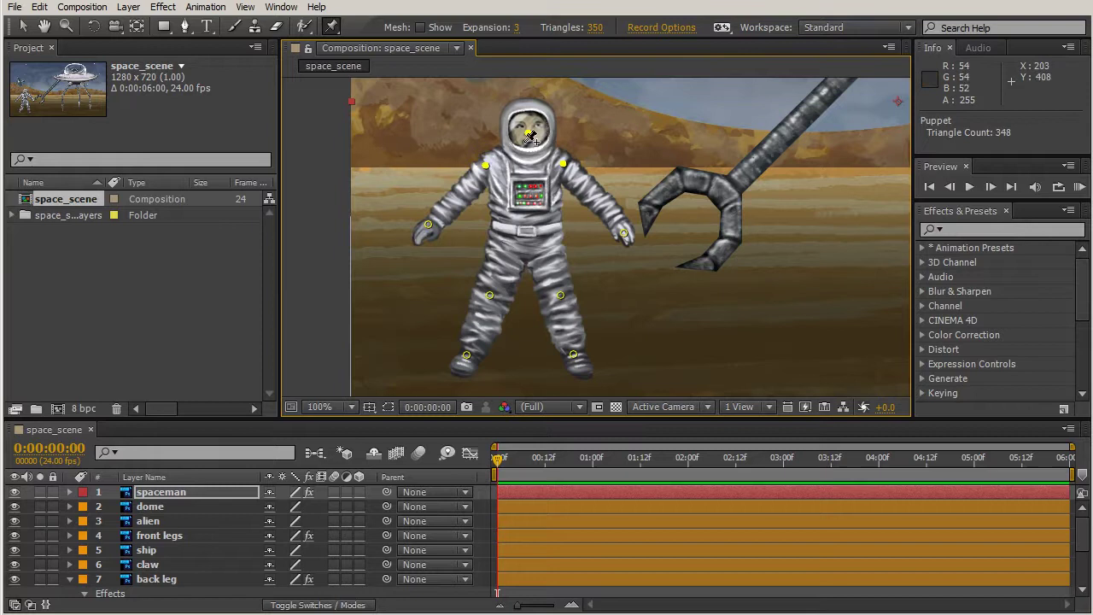
pyautogui.moveTo(528, 135); pyautogui.dragTo(525, 163)
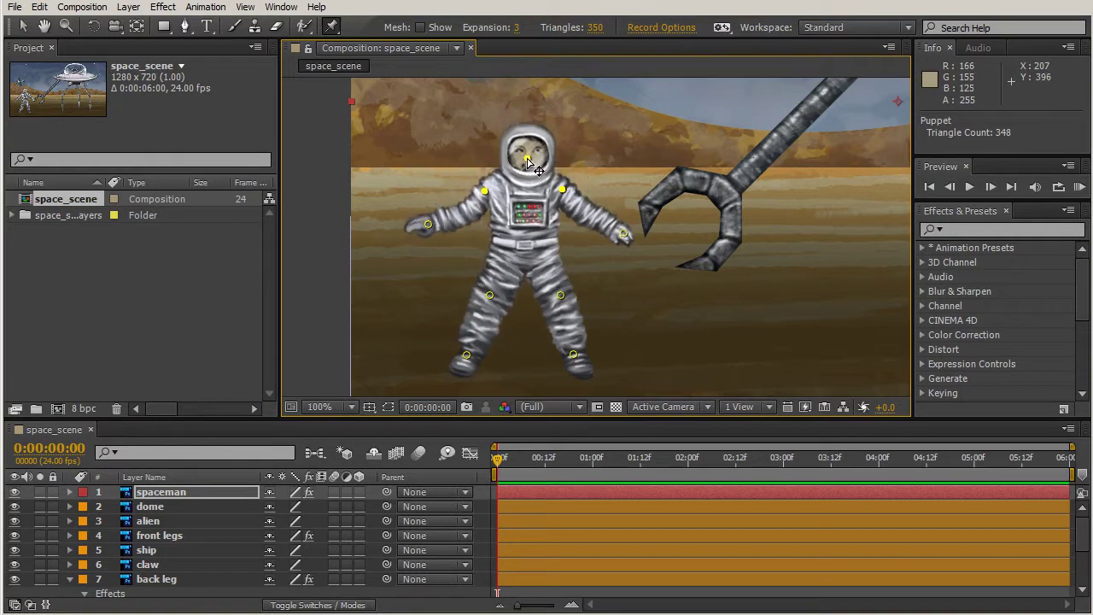
pyautogui.moveTo(466, 354); pyautogui.dragTo(484, 358)
pyautogui.moveTo(490, 295); pyautogui.dragTo(477, 307)
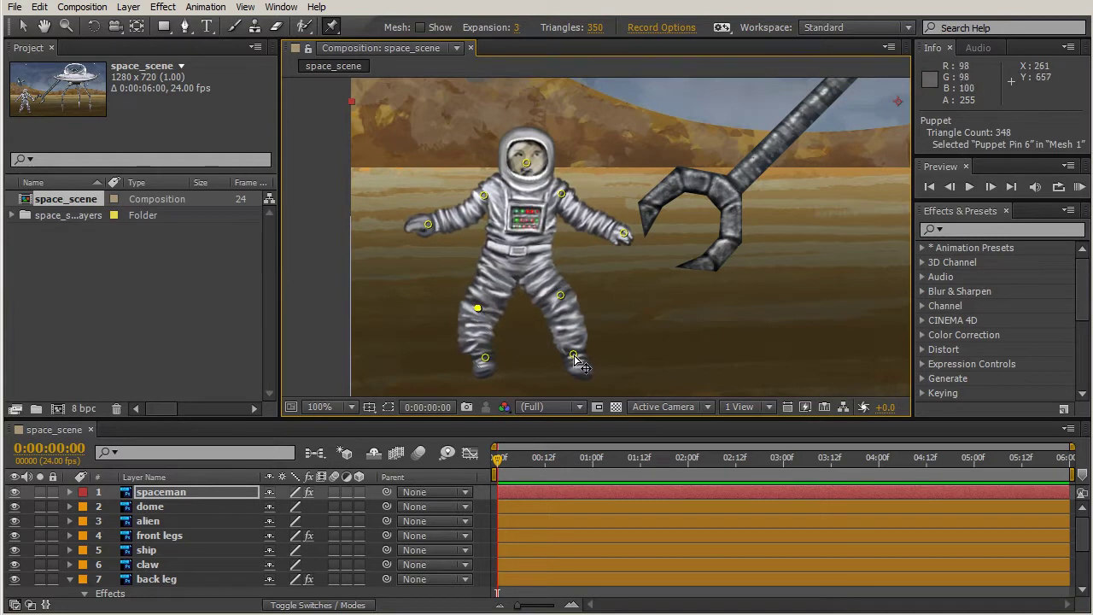
pyautogui.moveTo(572, 355); pyautogui.dragTo(537, 349)
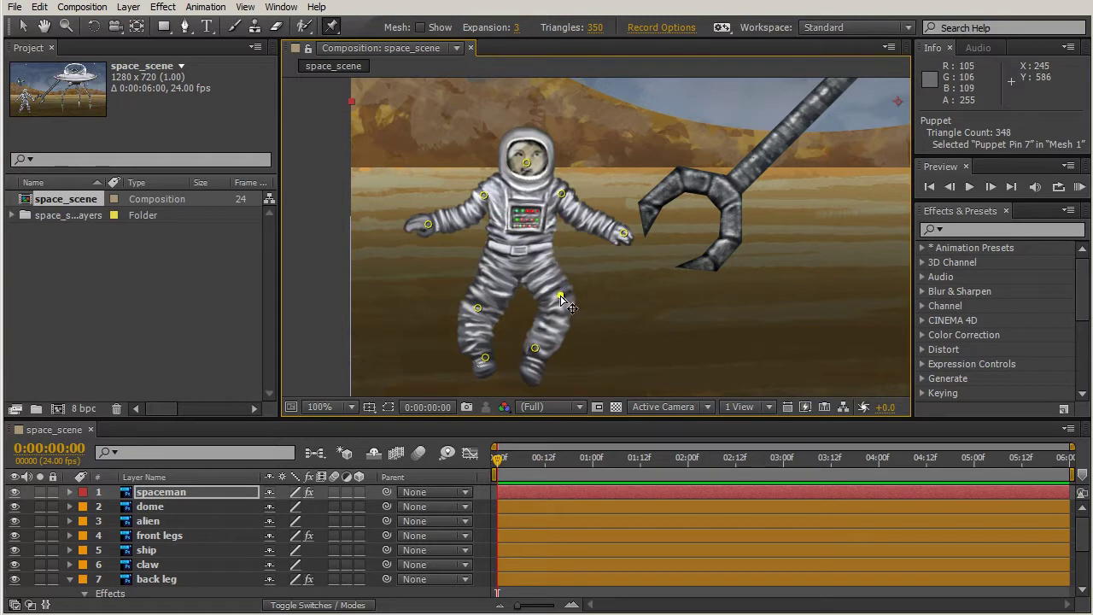
pyautogui.moveTo(561, 295); pyautogui.dragTo(560, 300)
# Pull the left hand to the hip and the right hand to the belt, viewing at 200%.
pyautogui.moveTo(427, 225); pyautogui.dragTo(513, 247)
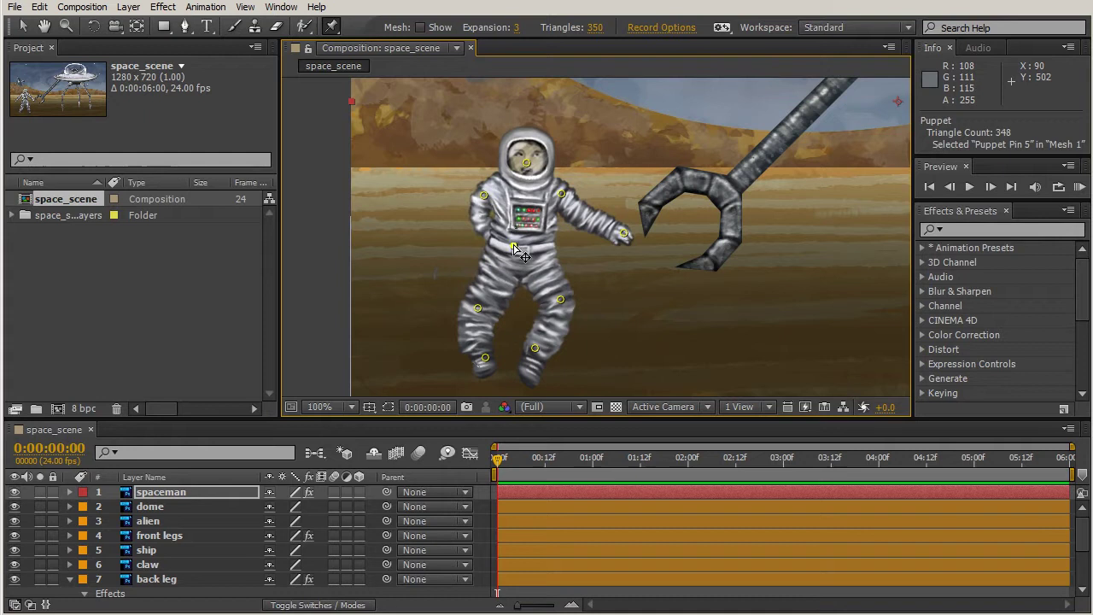
pyautogui.moveTo(484, 197); pyautogui.dragTo(488, 197)
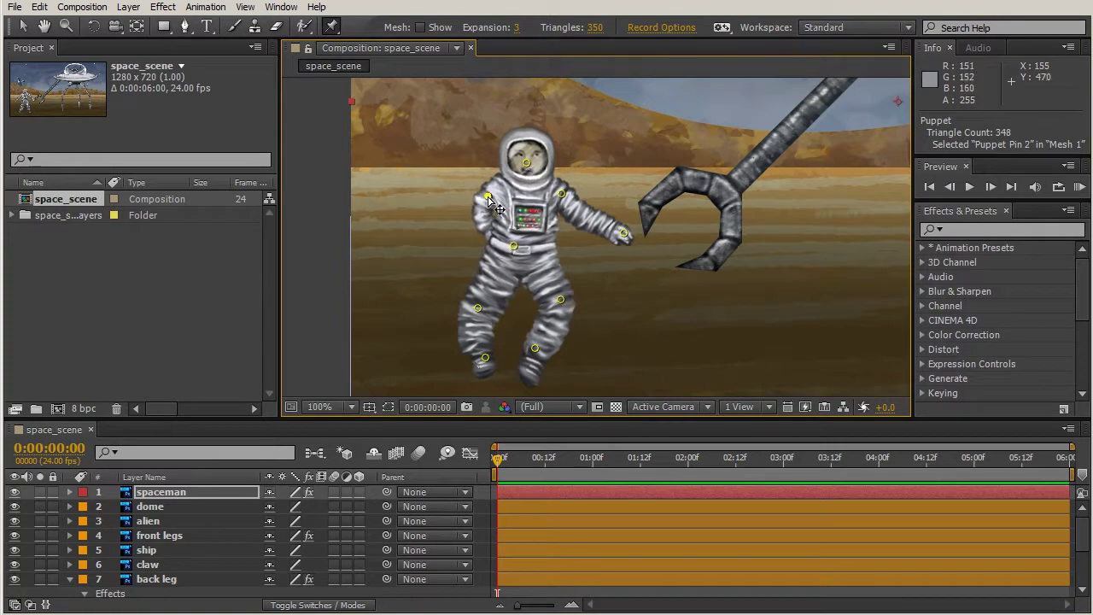
pyautogui.moveTo(623, 233); pyautogui.dragTo(514, 249)
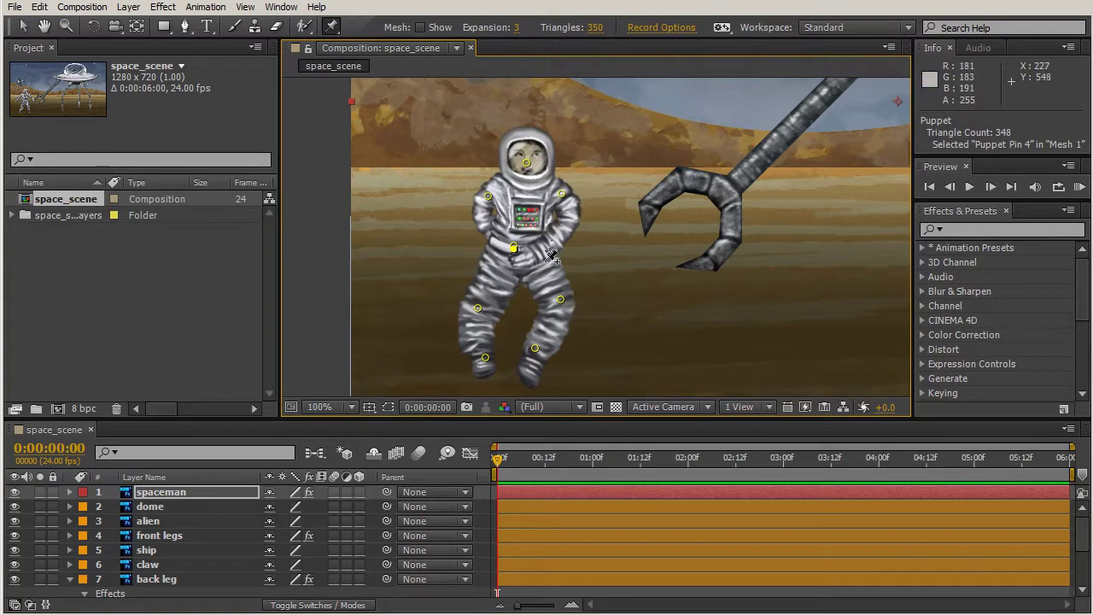
pyautogui.press('.')
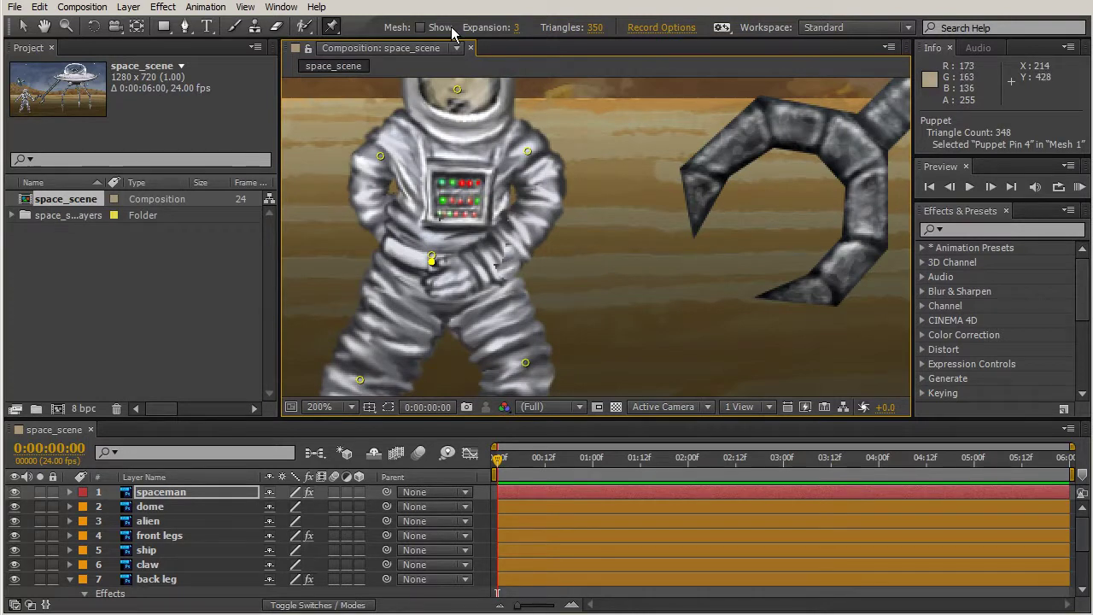
# Add a Puppet Overlap pin on the spaceman's left arm and widen its Extent to 74.
pyautogui.click(334, 28)
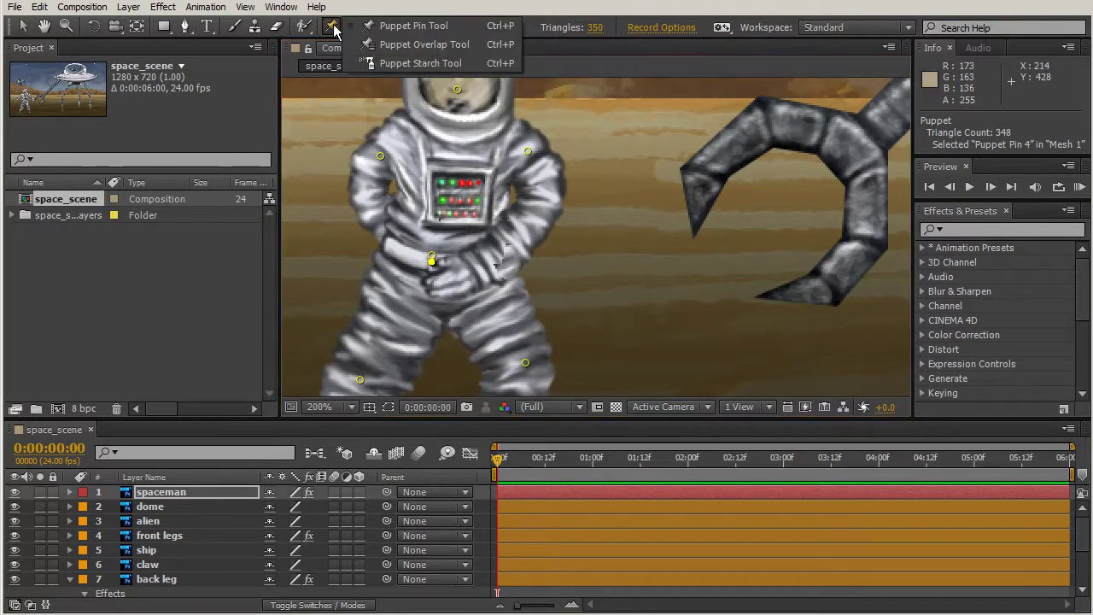
pyautogui.click(430, 44)
pyautogui.moveTo(497, 187); pyautogui.dragTo(597, 193)
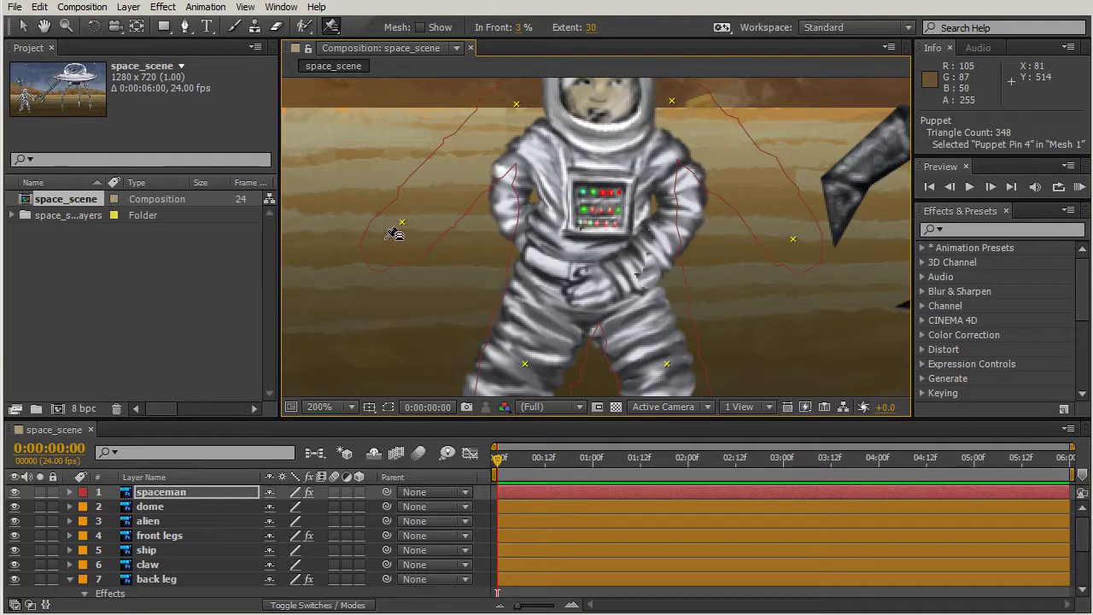
pyautogui.click(388, 242)
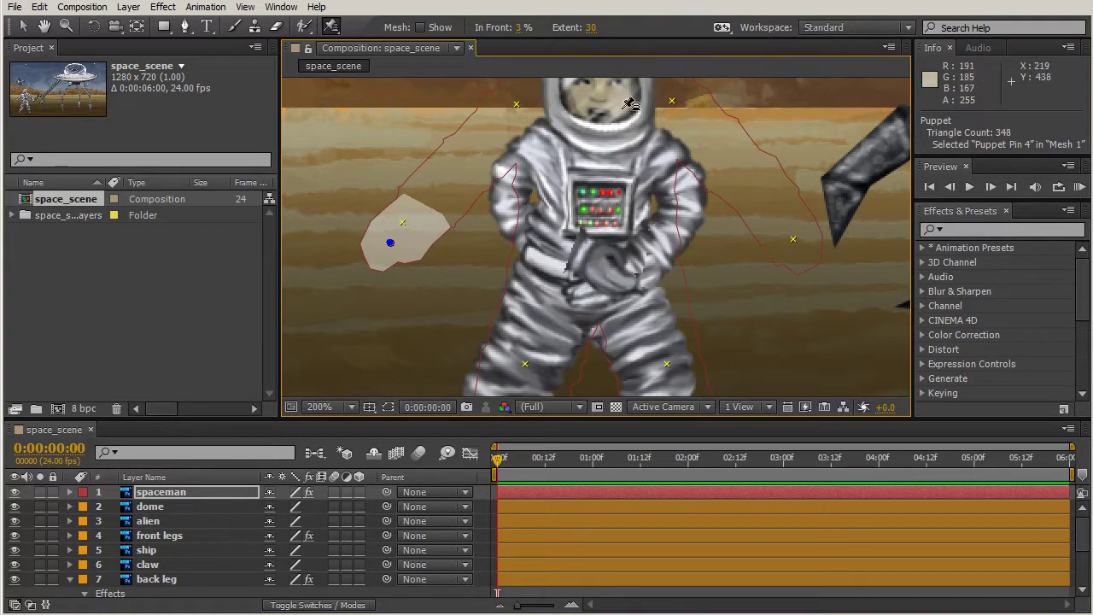
pyautogui.click(390, 240)
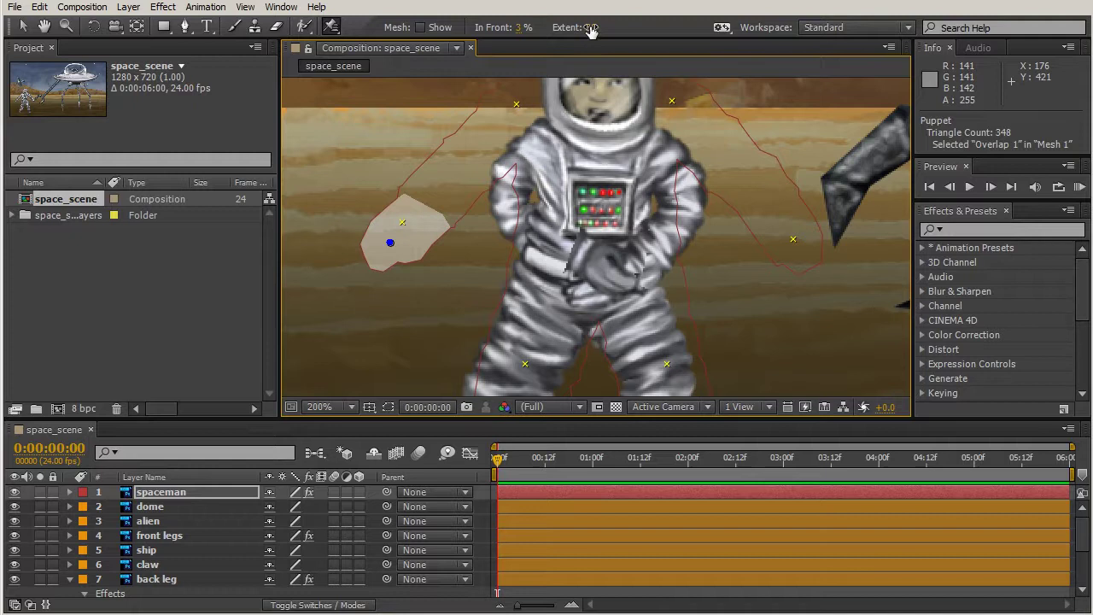
pyautogui.moveTo(590, 27); pyautogui.dragTo(612, 30)
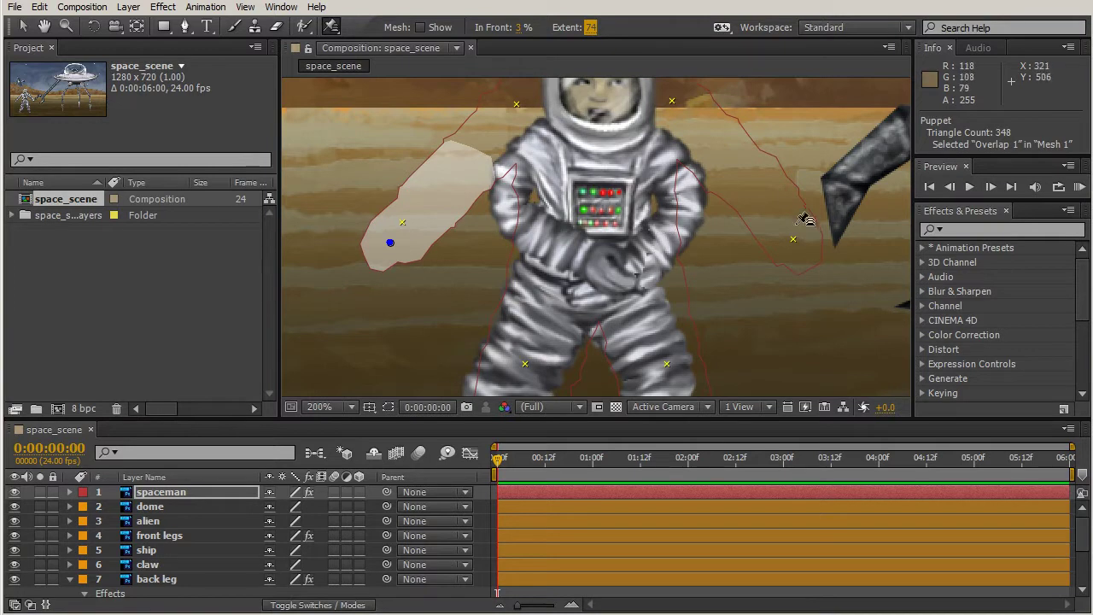
# Place an overlap pin on the right arm with In Front set to 2%.
pyautogui.click(794, 240)
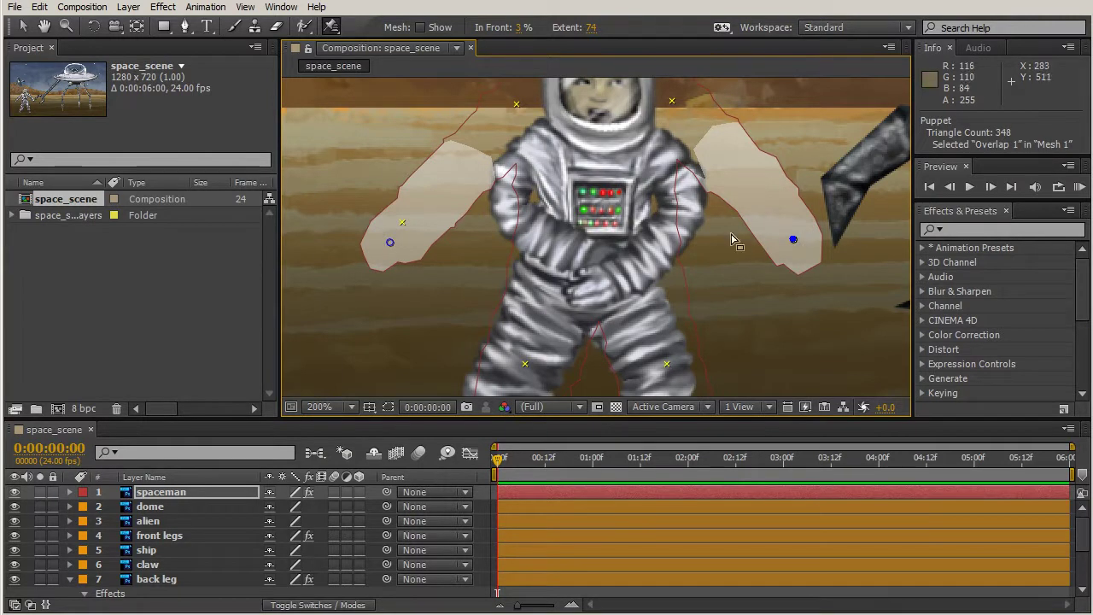
pyautogui.click(519, 27)
pyautogui.write('2')
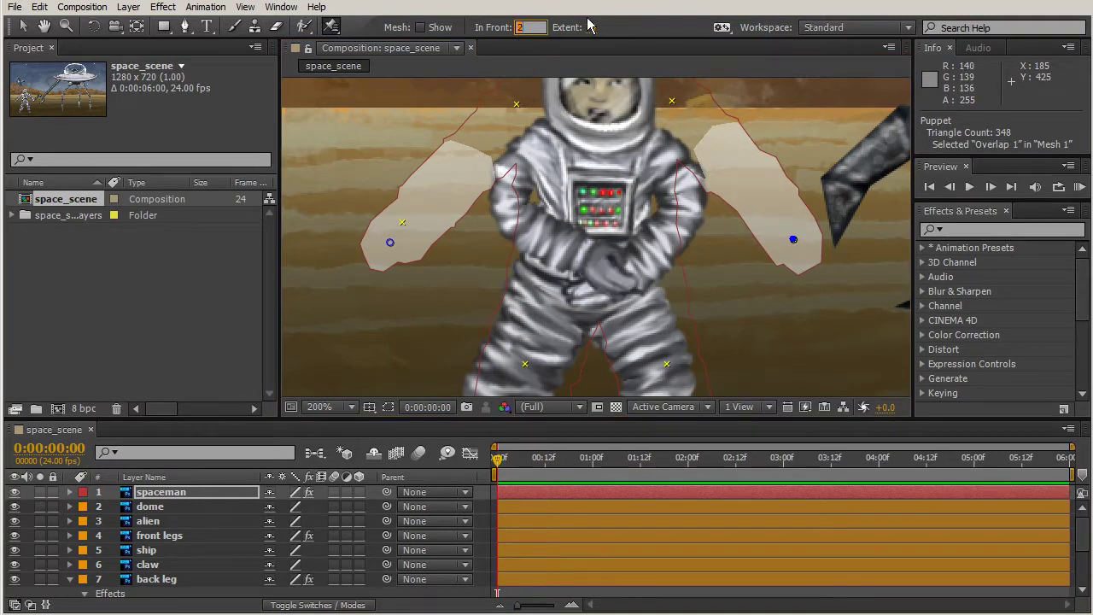
pyautogui.press('Return')
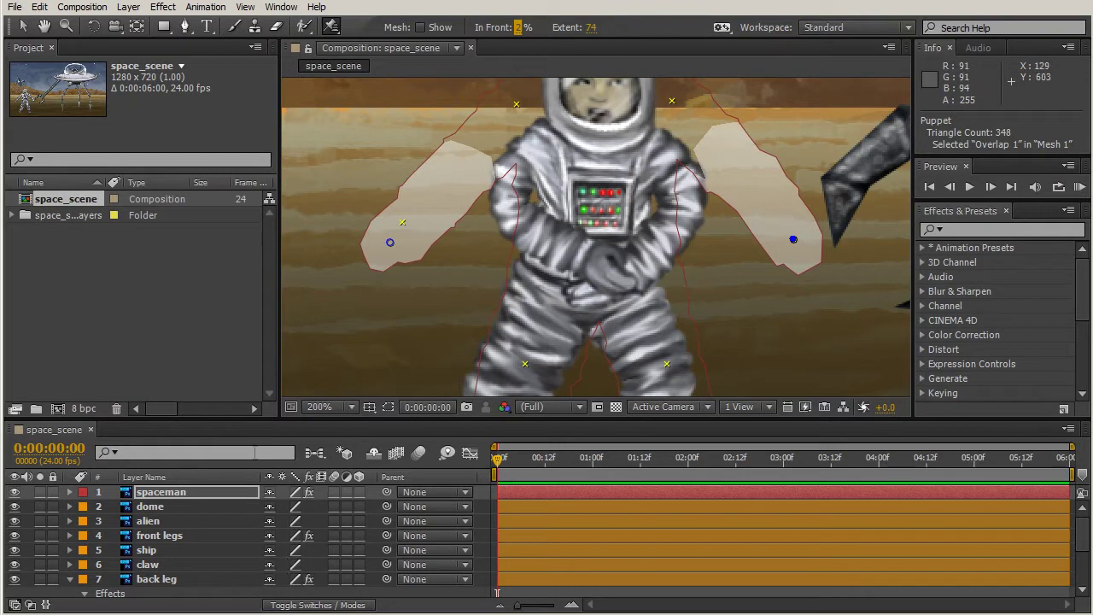
# Expand spaceman's Puppet > Mesh 1 > Overlap to reveal Overlap 2's Position, In Front and Extent.
pyautogui.click(70, 492)
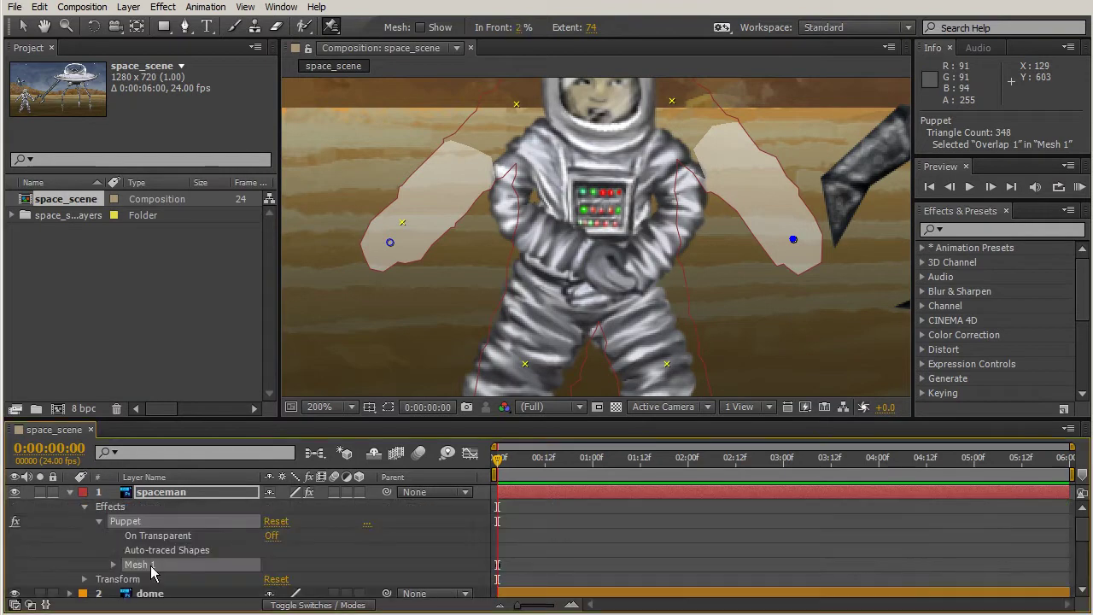
pyautogui.click(113, 564)
pyautogui.scroll(-1, 197, 544)
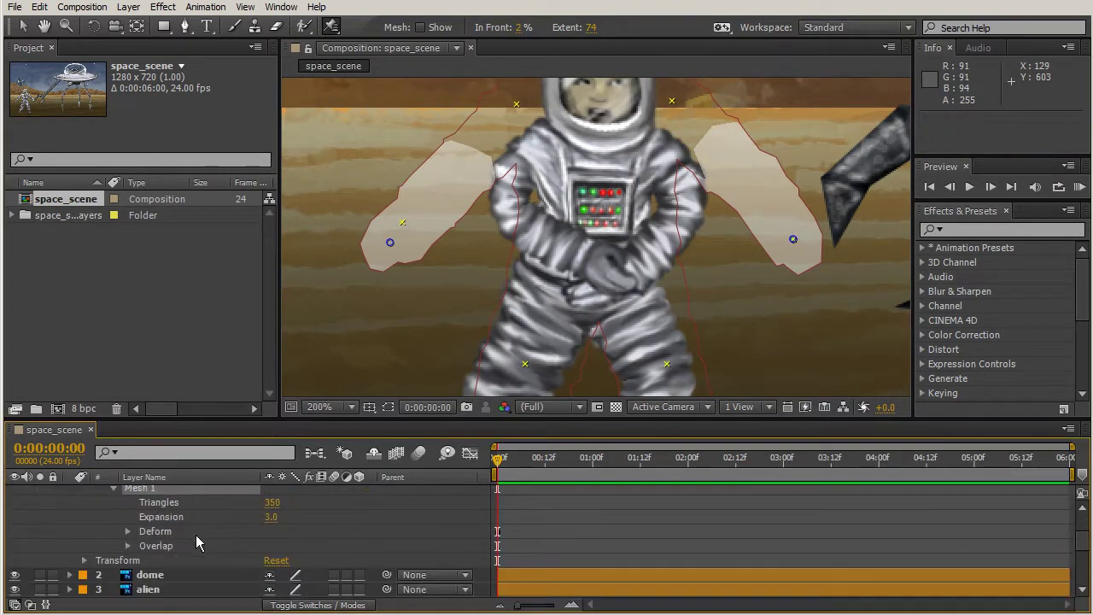
pyautogui.click(128, 546)
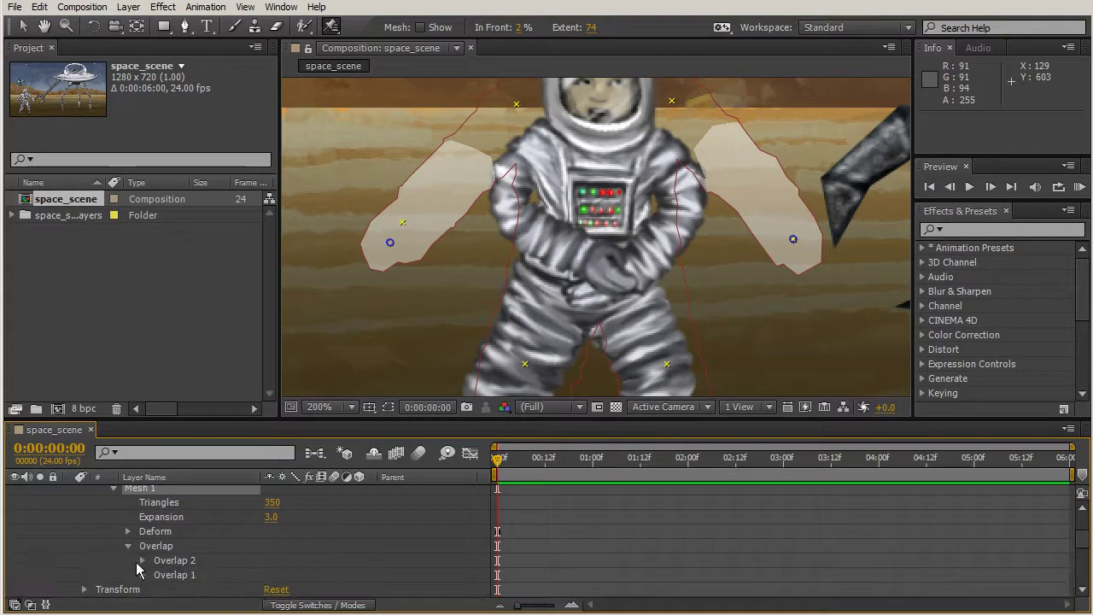
pyautogui.click(184, 574)
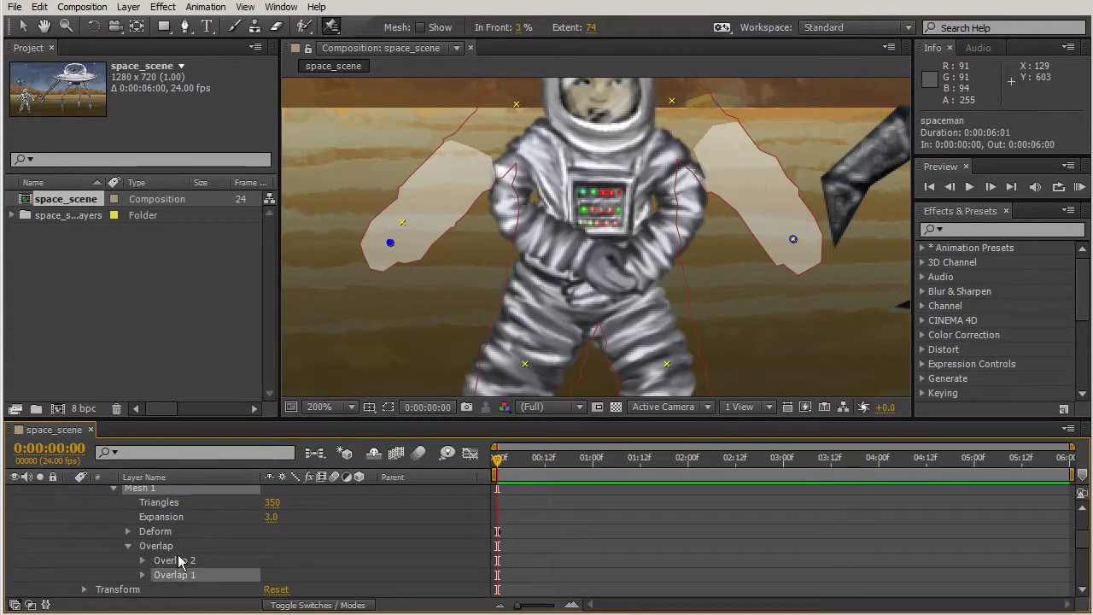
pyautogui.click(179, 562)
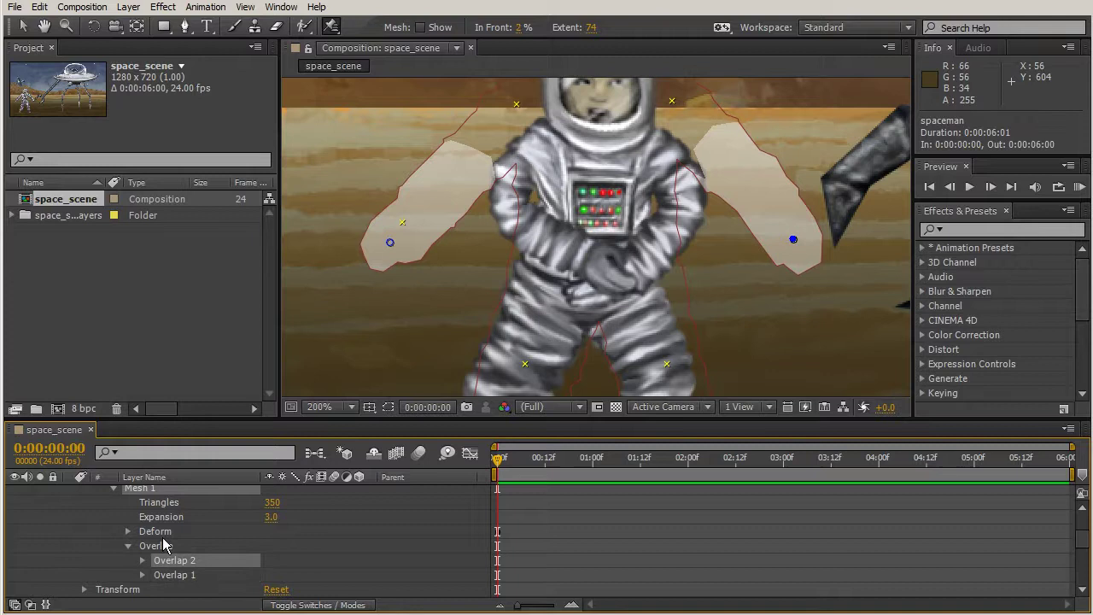
pyautogui.click(142, 560)
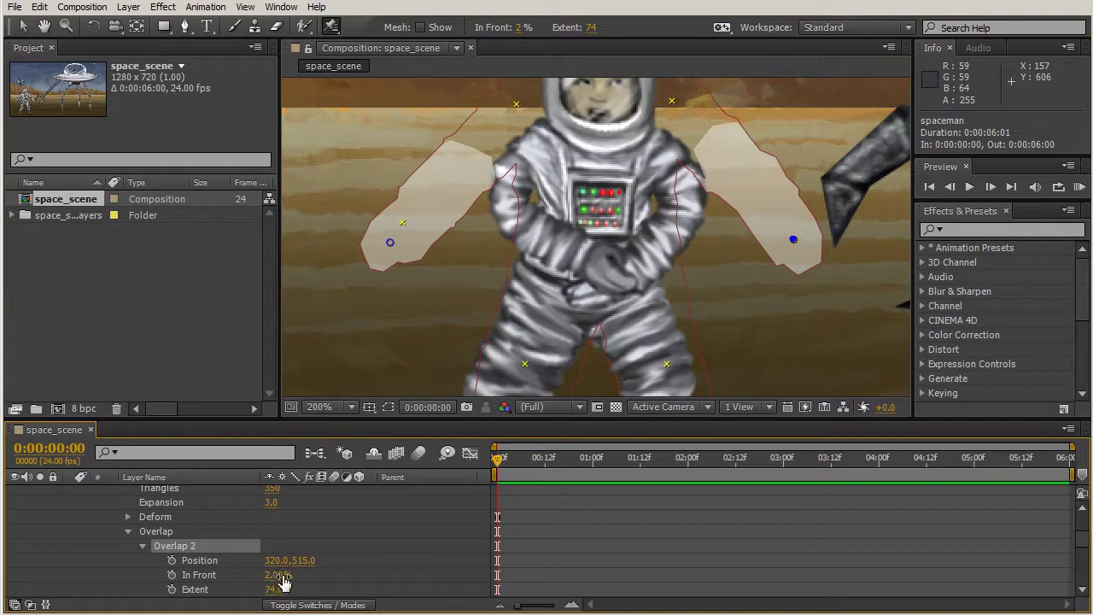
pyautogui.moveTo(284, 580); pyautogui.dragTo(272, 582)
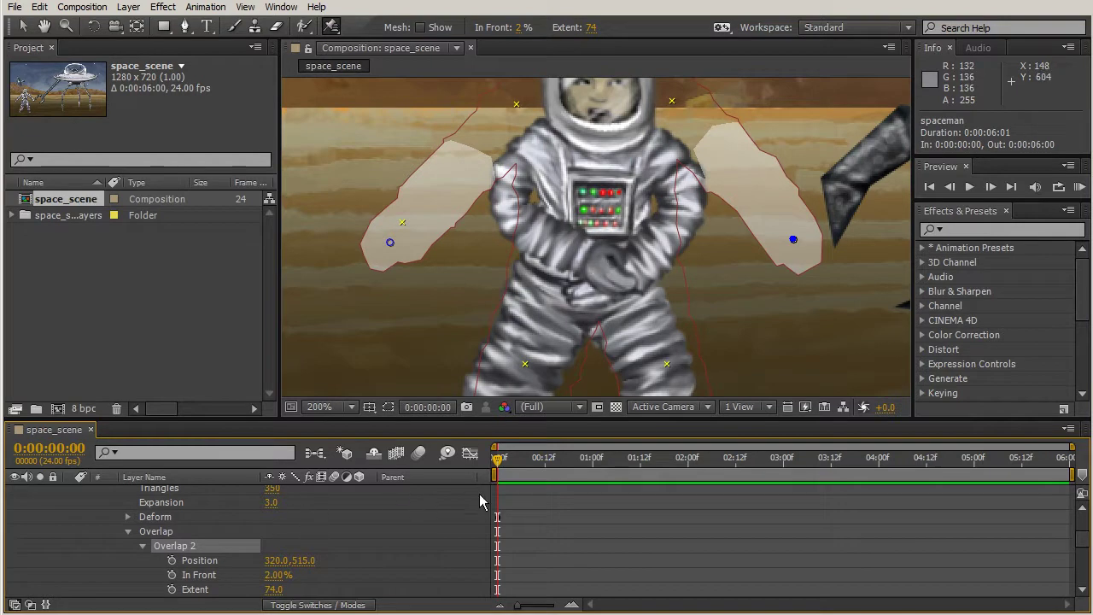
pyautogui.scroll(3, 479, 500)
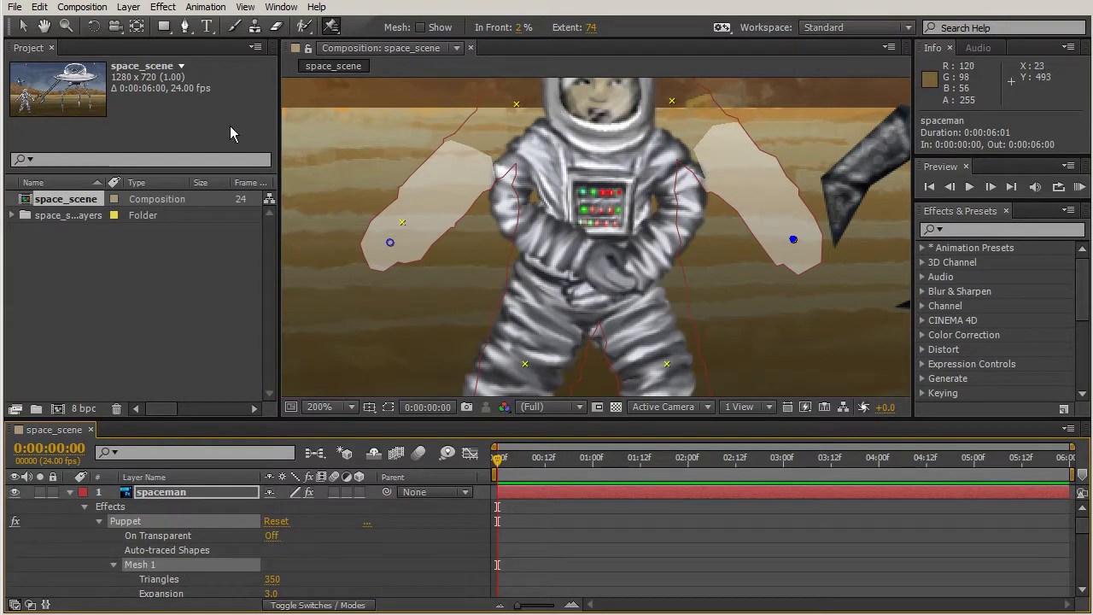
# At 1 second and 100% zoom, reset the spaceman to his original standing pose.
pyautogui.press('v')
pyautogui.press(',')
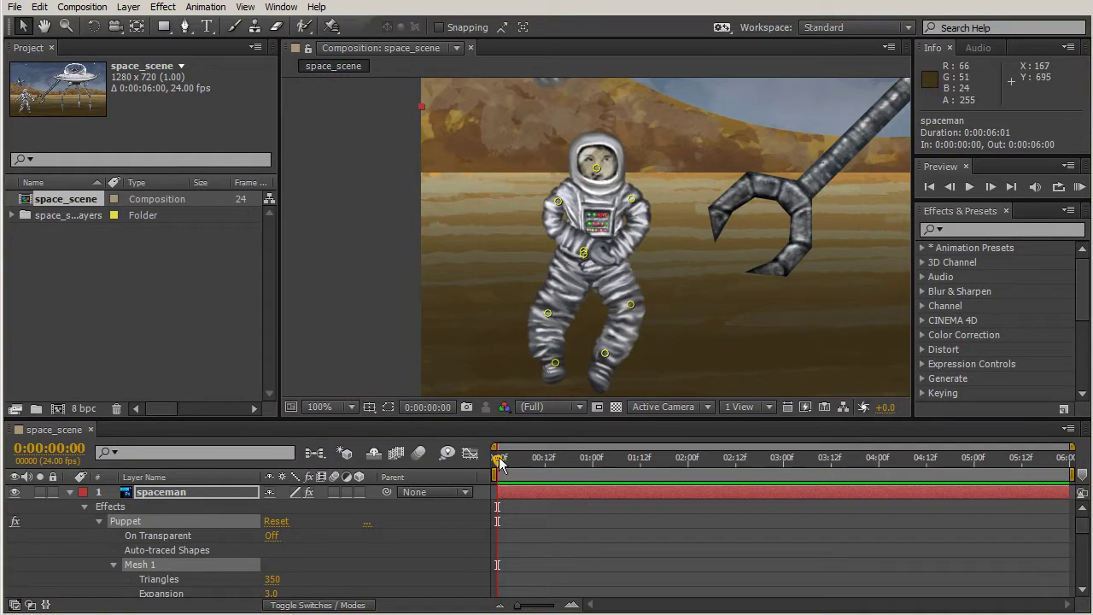
pyautogui.moveTo(495, 458); pyautogui.dragTo(595, 459)
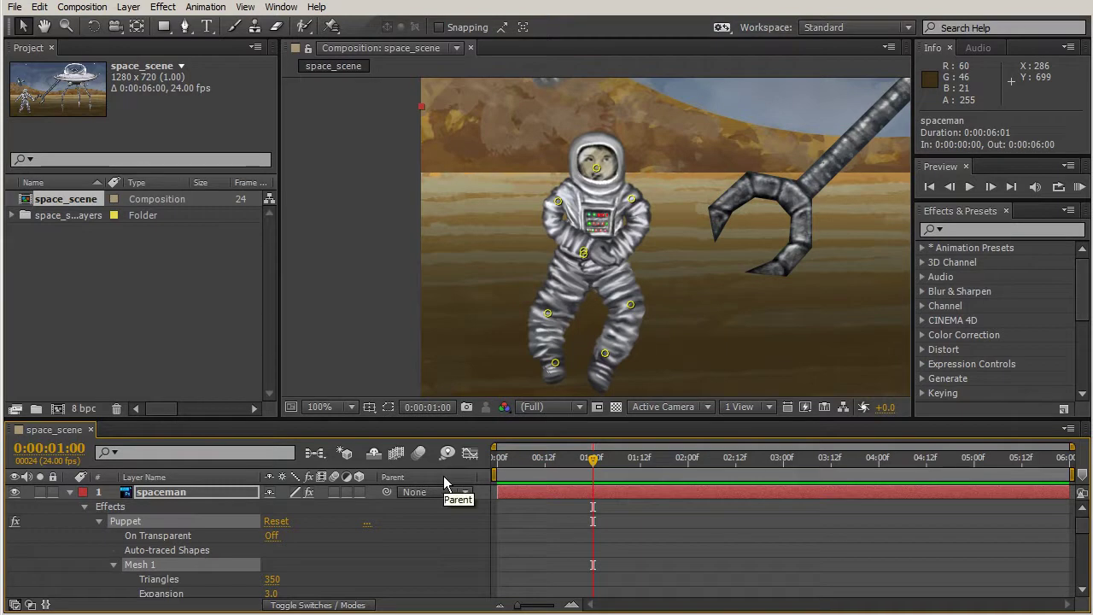
pyautogui.click(283, 522)
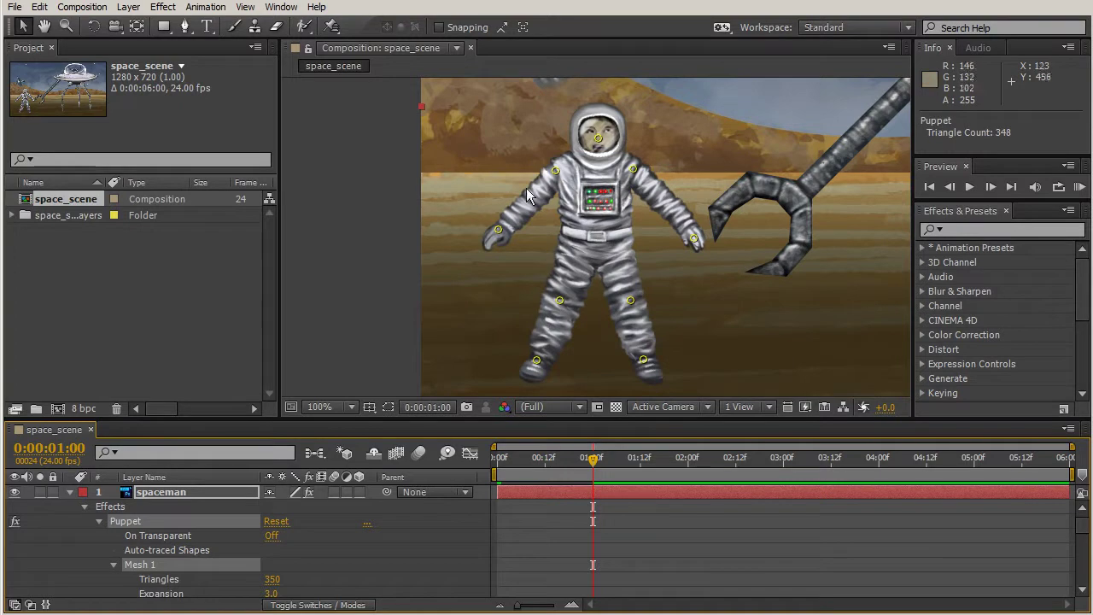
# Raise both hands toward the claw, bend the right leg, shift the left foot and tilt the head.
pyautogui.moveTo(498, 229); pyautogui.dragTo(481, 195)
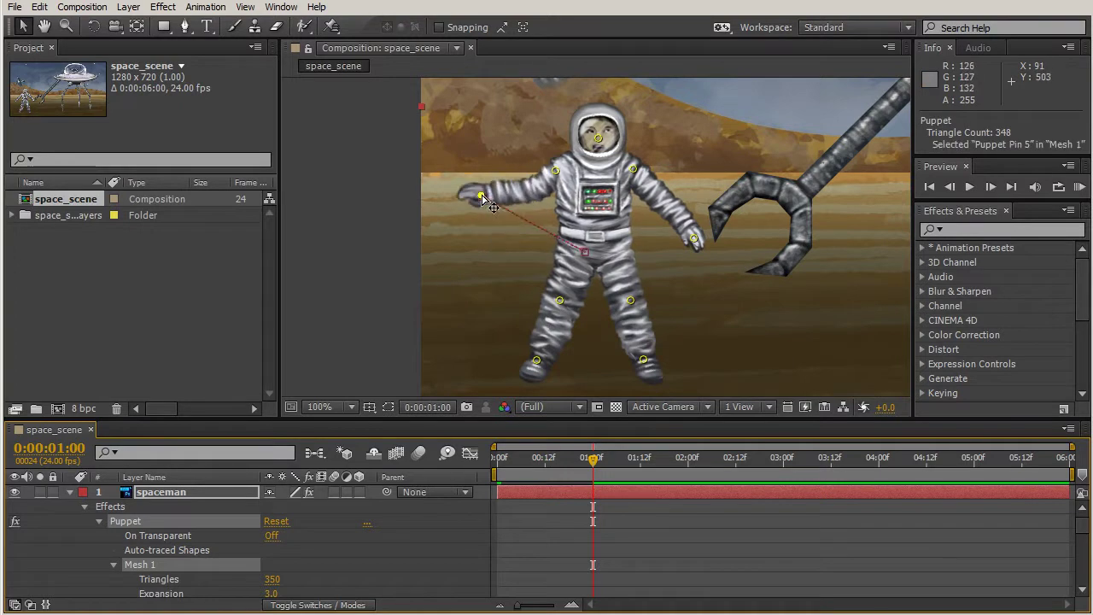
pyautogui.moveTo(693, 238); pyautogui.dragTo(711, 221)
pyautogui.moveTo(630, 299)
pyautogui.mouseDown()
pyautogui.moveTo(633, 249)
pyautogui.moveTo(633, 296)
pyautogui.mouseUp()
pyautogui.moveTo(643, 359); pyautogui.dragTo(623, 333)
pyautogui.moveTo(536, 360); pyautogui.dragTo(573, 359)
pyautogui.moveTo(598, 138); pyautogui.dragTo(591, 138)
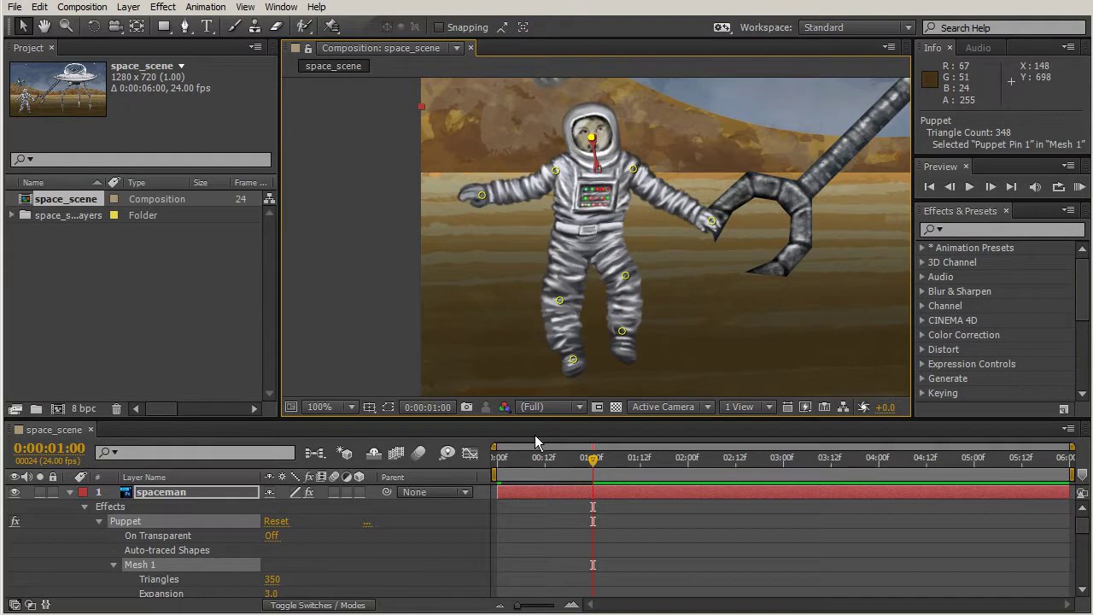
pyautogui.moveTo(593, 462)
pyautogui.mouseDown()
pyautogui.moveTo(497, 461)
pyautogui.moveTo(578, 462)
pyautogui.moveTo(573, 478)
pyautogui.moveTo(531, 474)
pyautogui.moveTo(597, 478)
pyautogui.moveTo(495, 465)
pyautogui.moveTo(593, 468)
pyautogui.mouseUp()
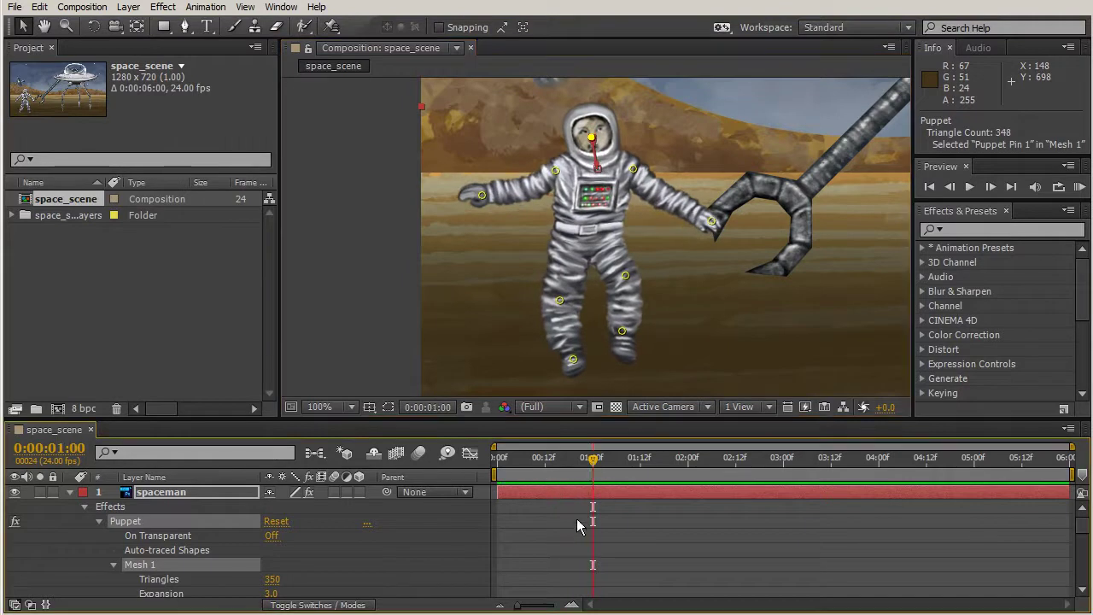
# Show only animated properties, then tuck the right foot up and back and lower the knee at 1 second.
pyautogui.press('u')
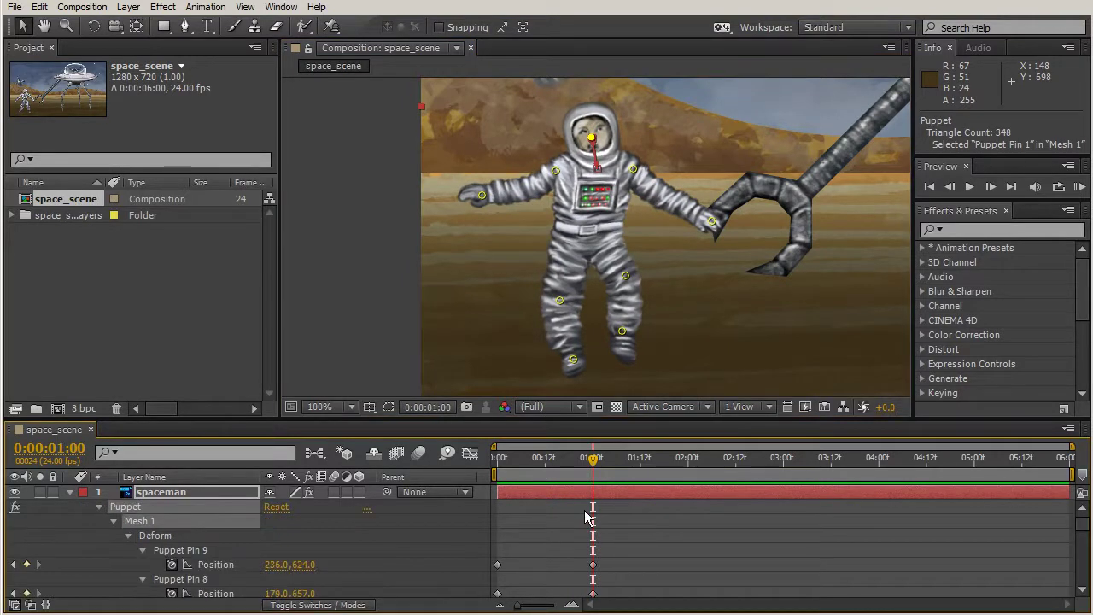
pyautogui.moveTo(595, 462); pyautogui.dragTo(595, 466)
pyautogui.moveTo(626, 269); pyautogui.dragTo(629, 270)
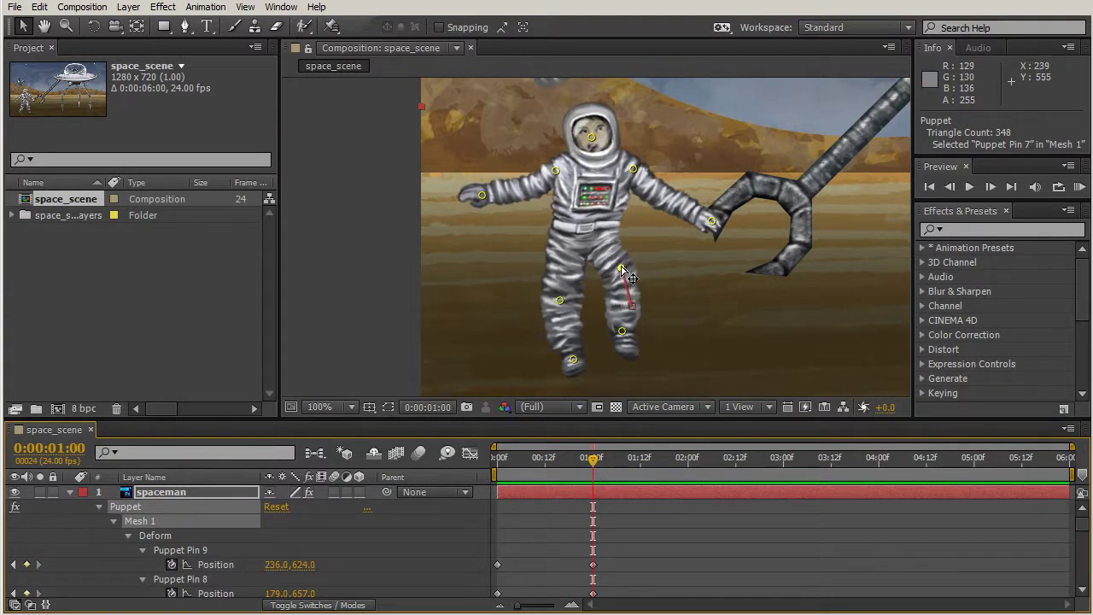
pyautogui.moveTo(621, 330); pyautogui.dragTo(652, 324)
pyautogui.moveTo(623, 265); pyautogui.dragTo(622, 278)
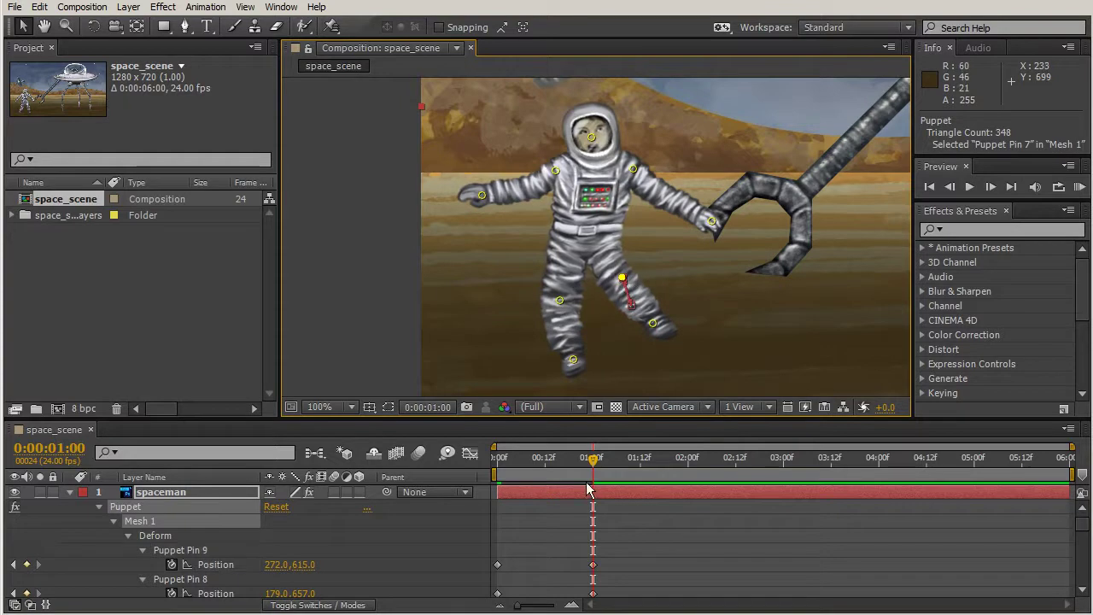
pyautogui.moveTo(593, 464); pyautogui.dragTo(692, 442)
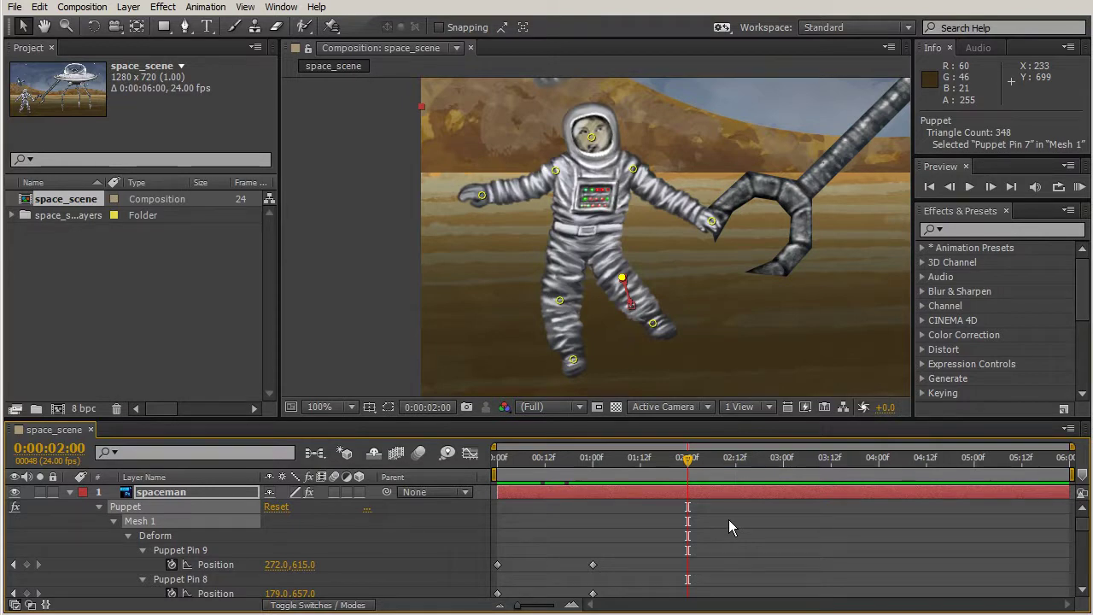
# Copy the nine 0-second Position keyframes and paste them at 2 seconds in the maximized Timeline.
pyautogui.press('`')
pyautogui.moveTo(535, 167)
pyautogui.mouseDown()
pyautogui.moveTo(490, 320)
pyautogui.moveTo(493, 427)
pyautogui.mouseUp()
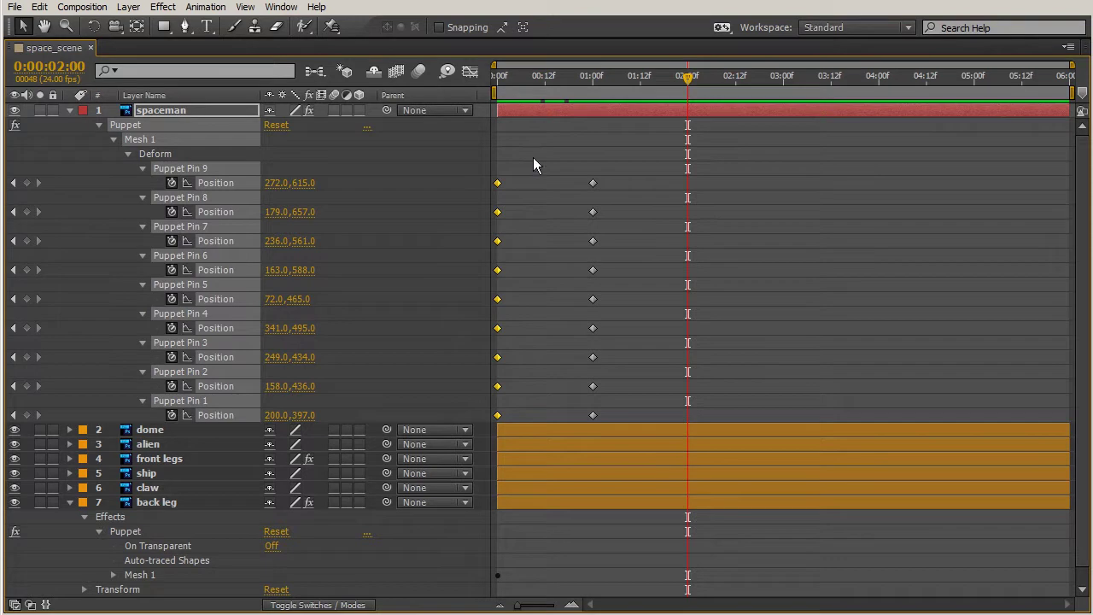
pyautogui.moveTo(532, 158); pyautogui.dragTo(471, 417)
pyautogui.moveTo(688, 77)
pyautogui.mouseDown()
pyautogui.moveTo(675, 76)
pyautogui.moveTo(687, 74)
pyautogui.mouseUp()
pyautogui.hotkey('ctrl', 'v')
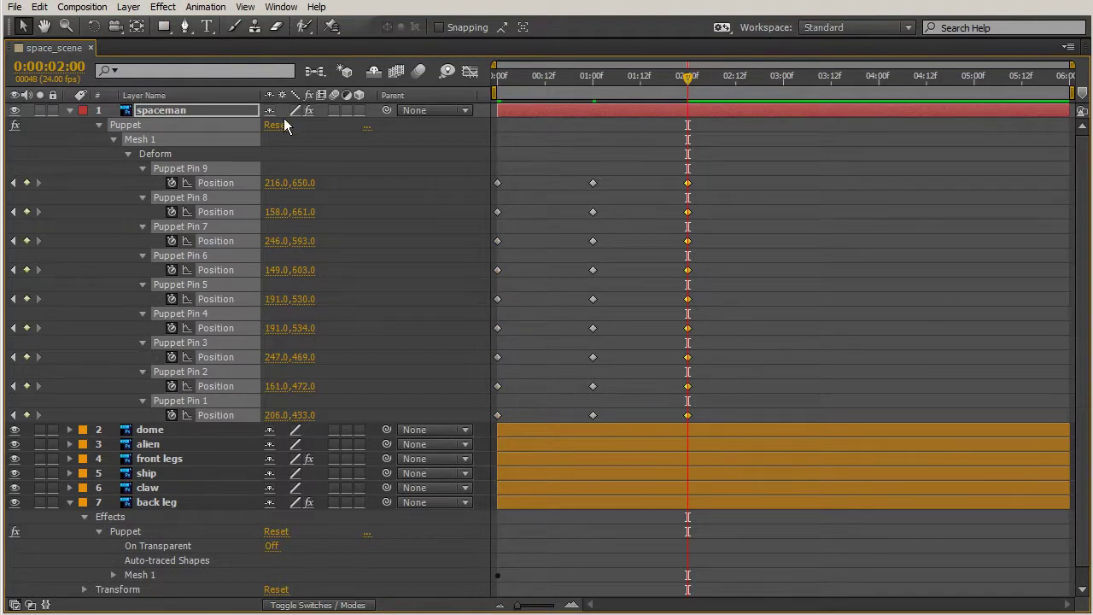
# Restore the workspace, preview into 2 seconds, and reposition the right foot and knee.
pyautogui.press('`')
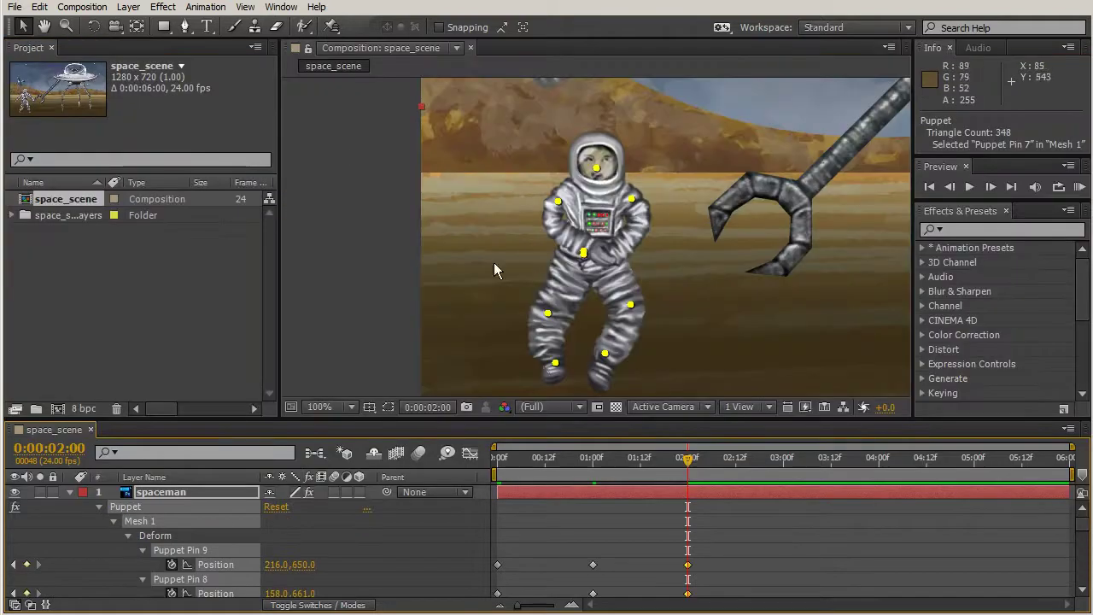
pyautogui.moveTo(682, 456); pyautogui.dragTo(694, 490)
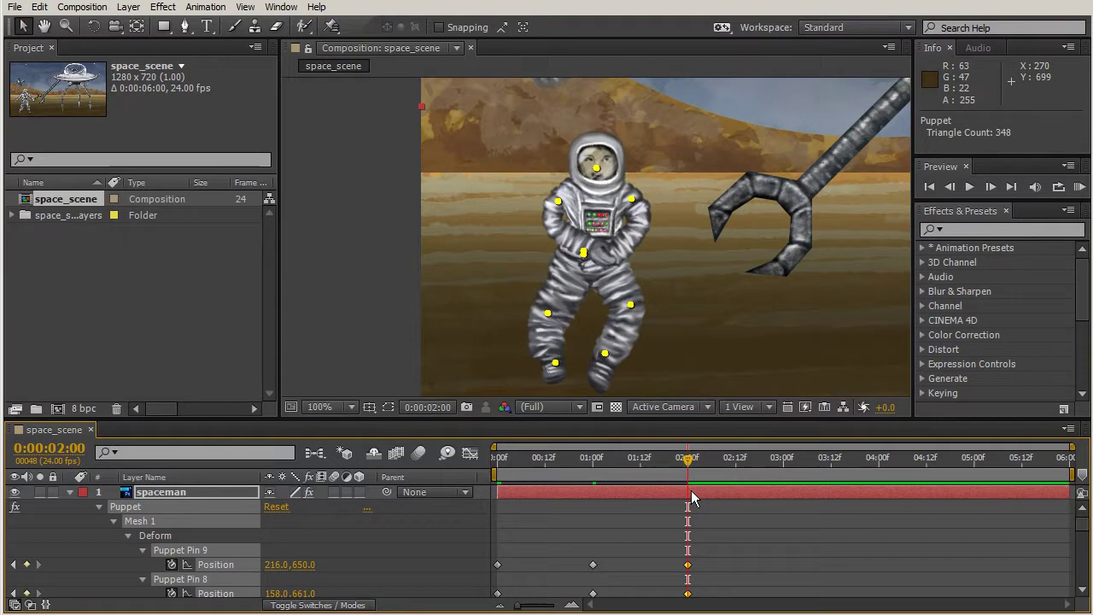
pyautogui.click(649, 331)
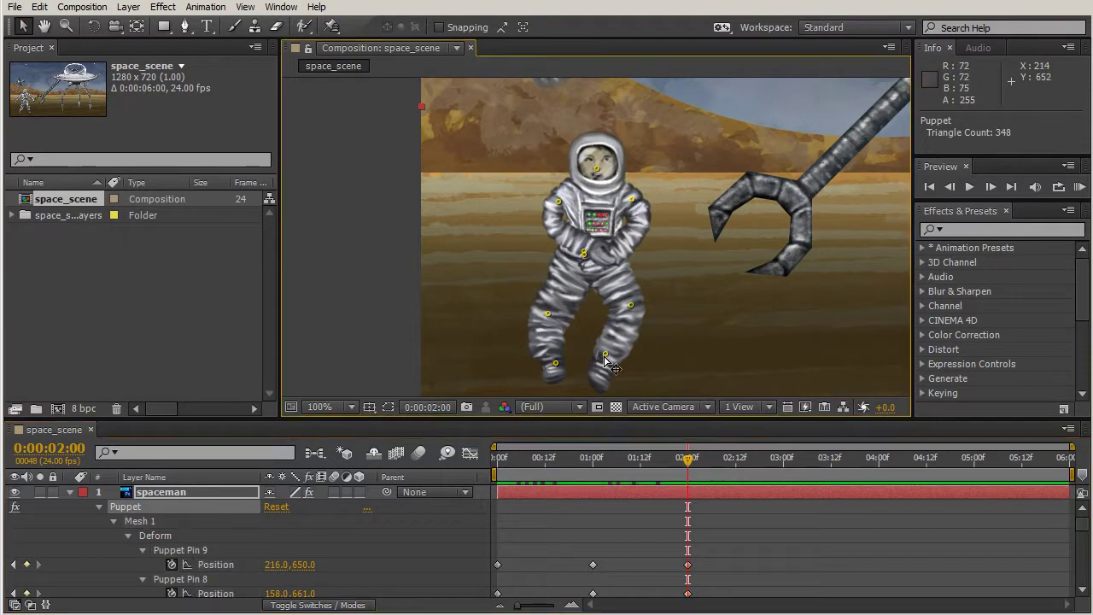
pyautogui.moveTo(604, 357); pyautogui.dragTo(629, 350)
pyautogui.click(626, 307)
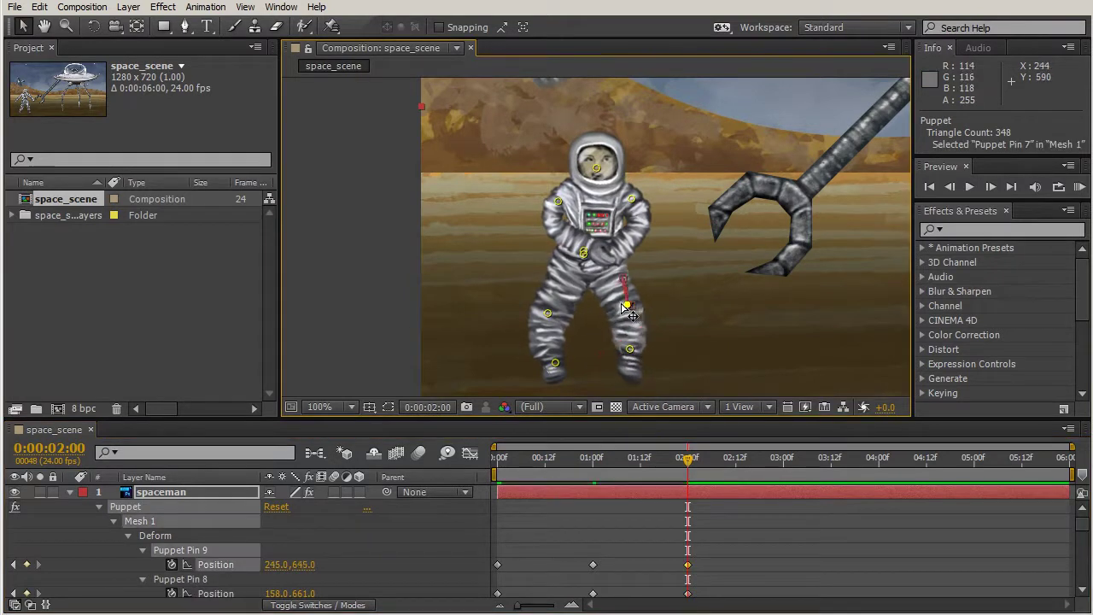
pyautogui.moveTo(625, 308); pyautogui.dragTo(617, 315)
pyautogui.click(627, 359)
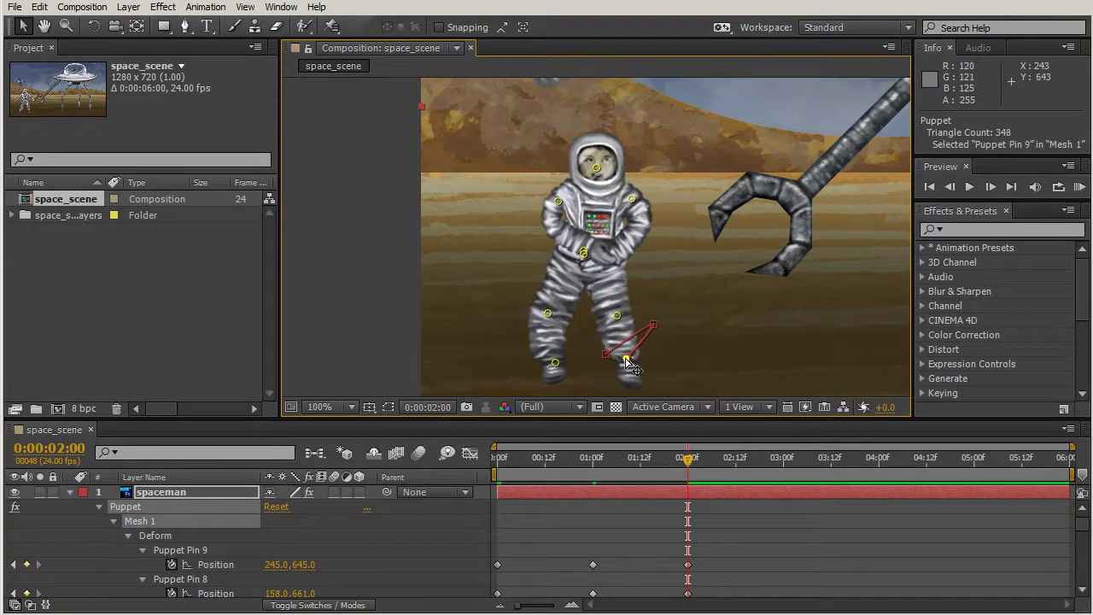
pyautogui.moveTo(627, 363); pyautogui.dragTo(625, 356)
pyautogui.moveTo(616, 315); pyautogui.dragTo(623, 315)
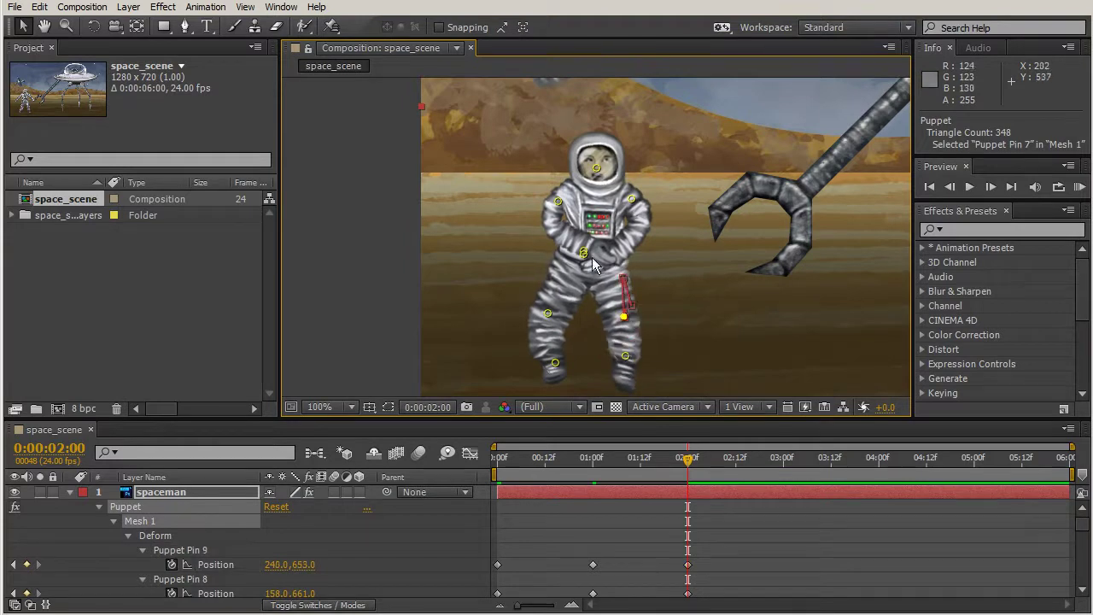
# Lower the left hand, tilt the head, reshape the left knee and fine-tune the right foot.
pyautogui.moveTo(584, 253); pyautogui.dragTo(578, 267)
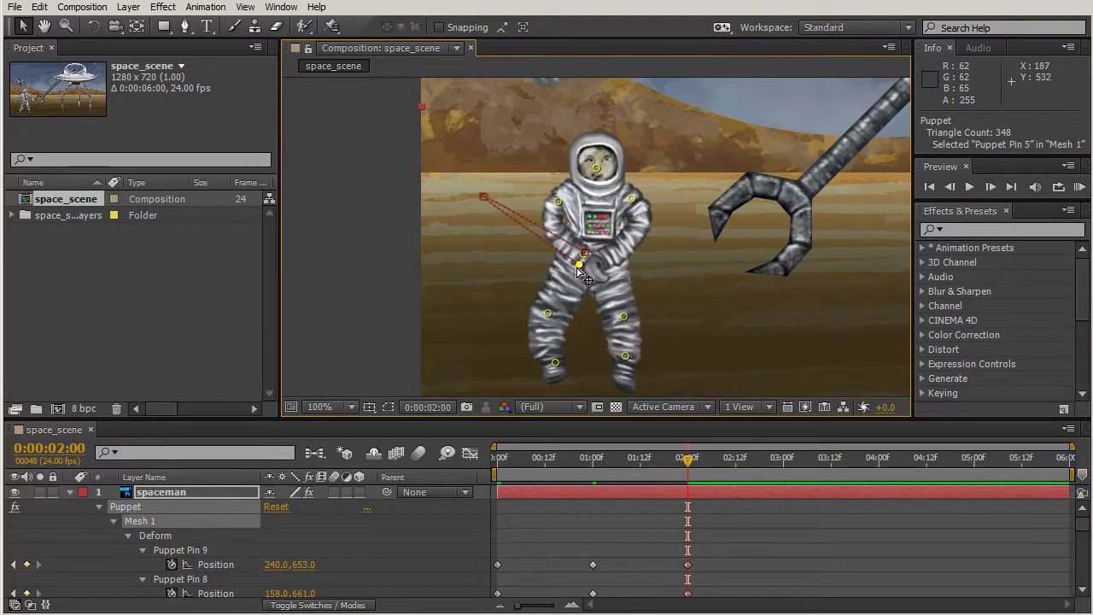
pyautogui.moveTo(596, 168); pyautogui.dragTo(598, 175)
pyautogui.moveTo(548, 313)
pyautogui.mouseDown()
pyautogui.moveTo(554, 321)
pyautogui.moveTo(550, 310)
pyautogui.mouseUp()
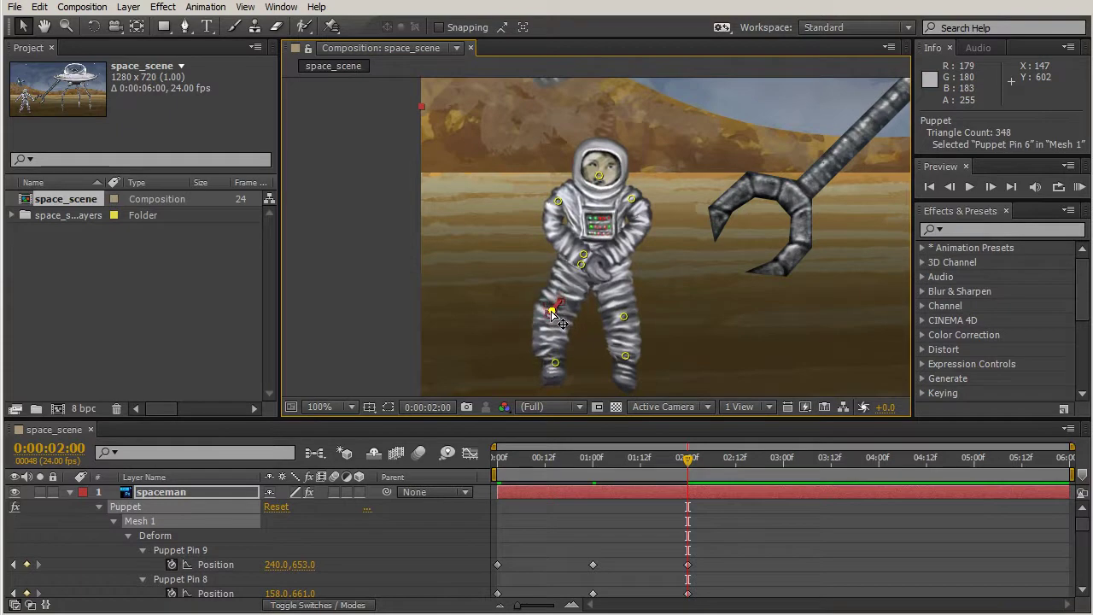
pyautogui.click(626, 356)
pyautogui.moveTo(625, 356); pyautogui.dragTo(630, 354)
pyautogui.click(618, 321)
pyautogui.click(626, 357)
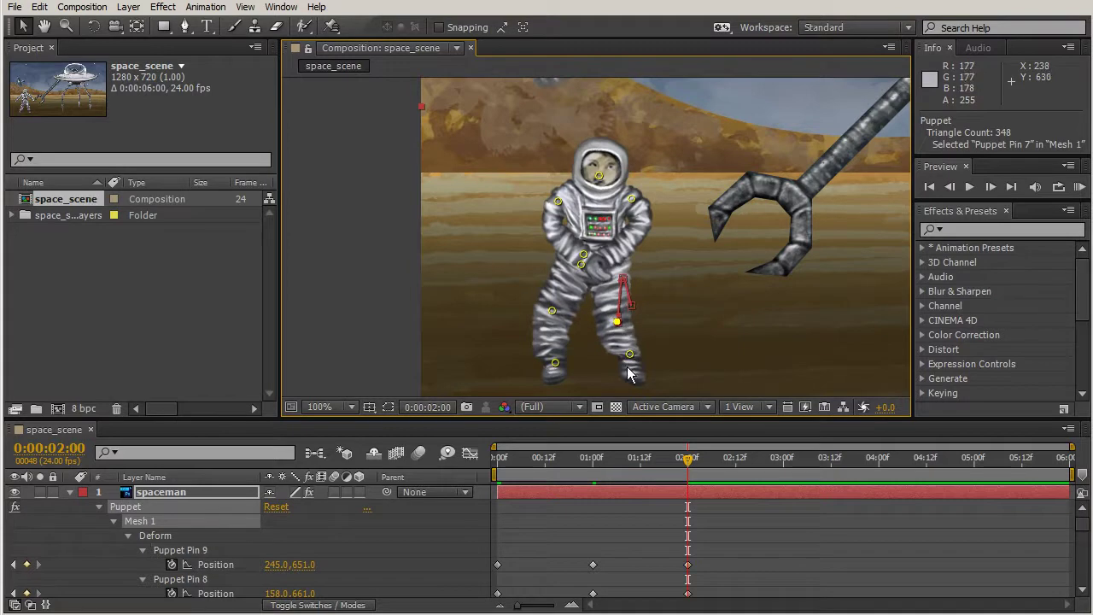
pyautogui.moveTo(627, 359); pyautogui.dragTo(624, 361)
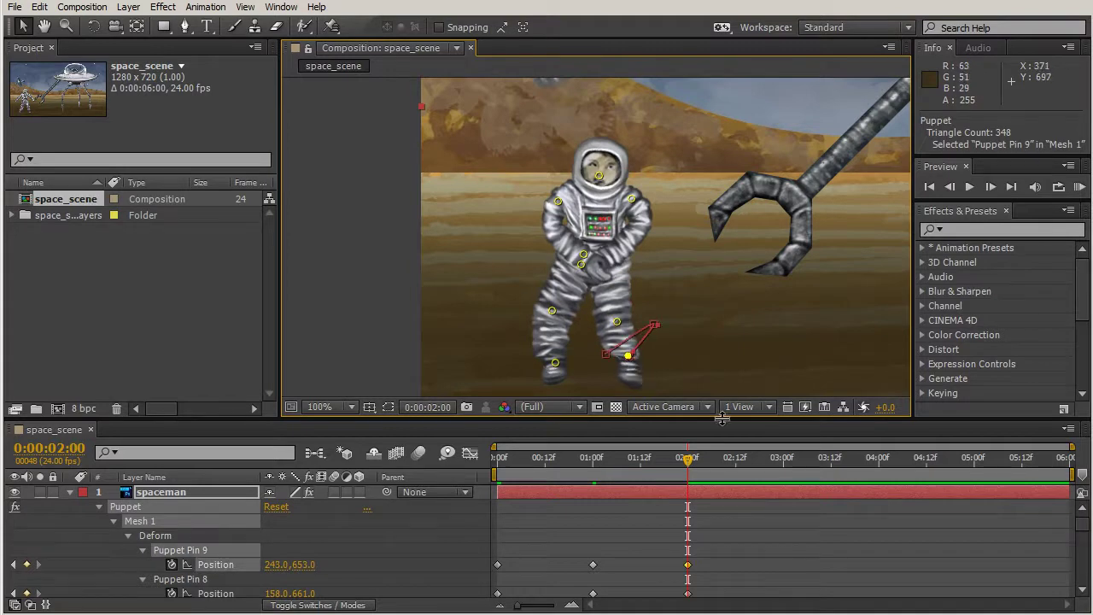
# With the Timeline maximized, select the 1- and 2-second keyframes of all puppet pins.
pyautogui.press('`')
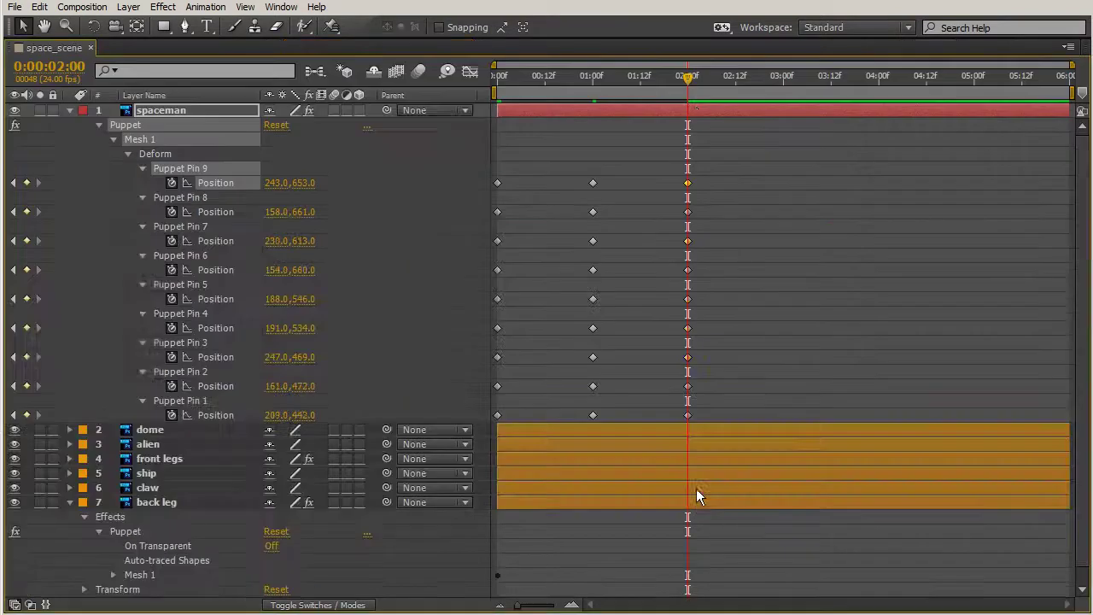
pyautogui.moveTo(622, 148); pyautogui.dragTo(566, 421)
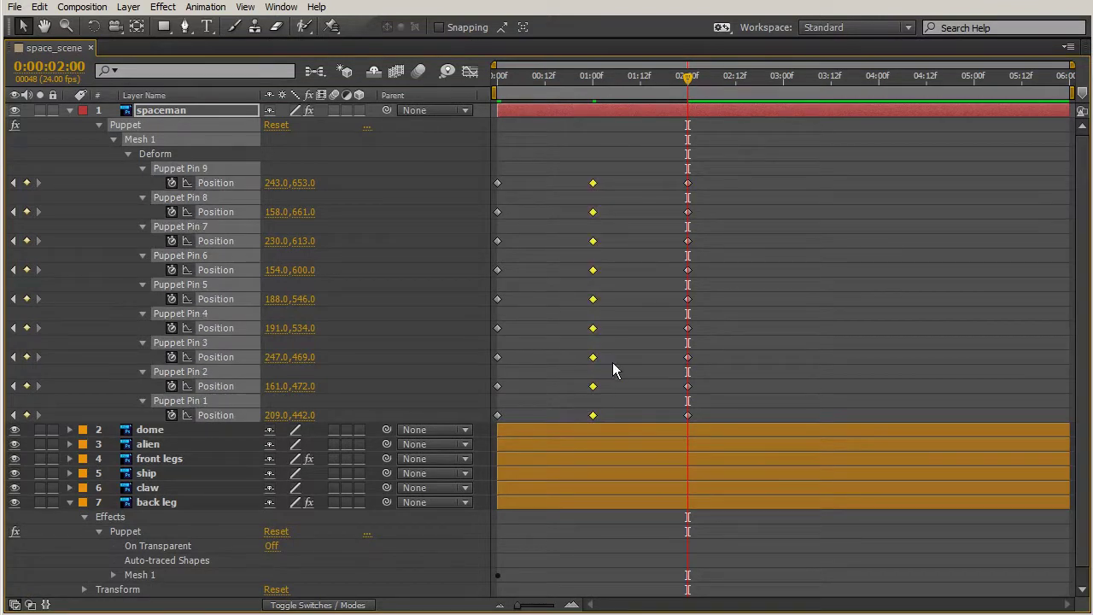
pyautogui.moveTo(566, 151); pyautogui.dragTo(631, 207)
pyautogui.click(494, 163)
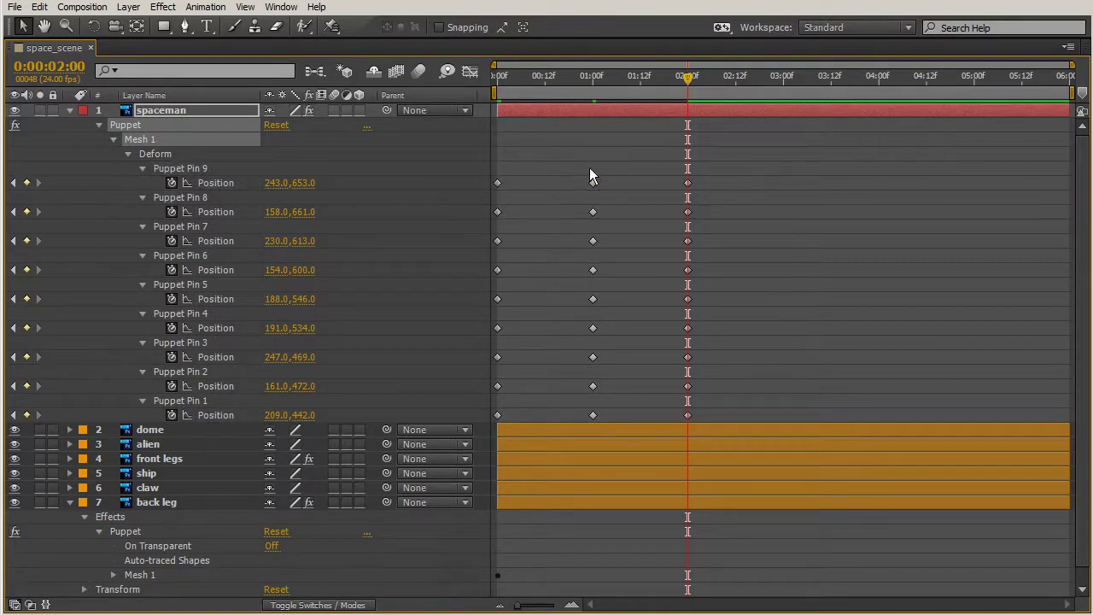
pyautogui.moveTo(589, 170); pyautogui.dragTo(731, 416)
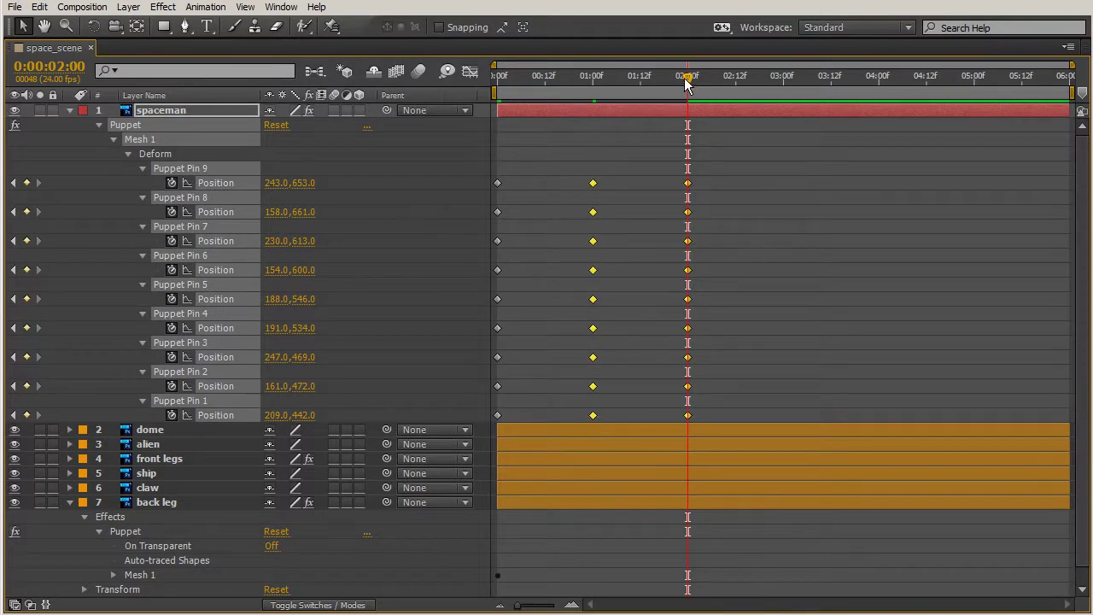
# Paste the jump and landing poses at 3 seconds and again at 5 seconds, then restore the workspace.
pyautogui.moveTo(687, 78); pyautogui.dragTo(973, 92)
pyautogui.hotkey('ctrl', 'v')
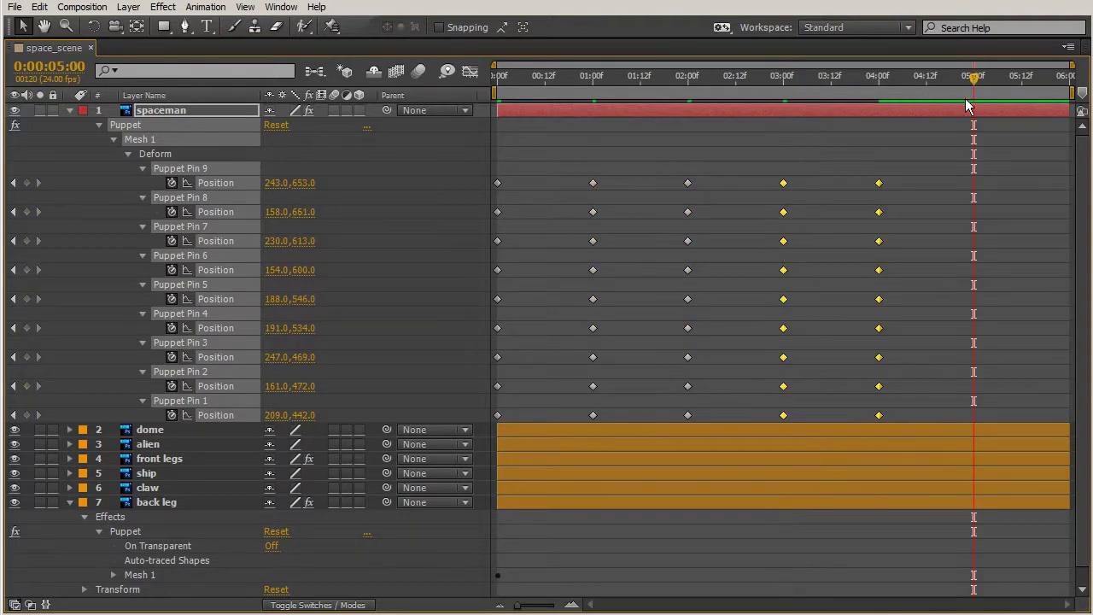
pyautogui.hotkey('ctrl', 'v')
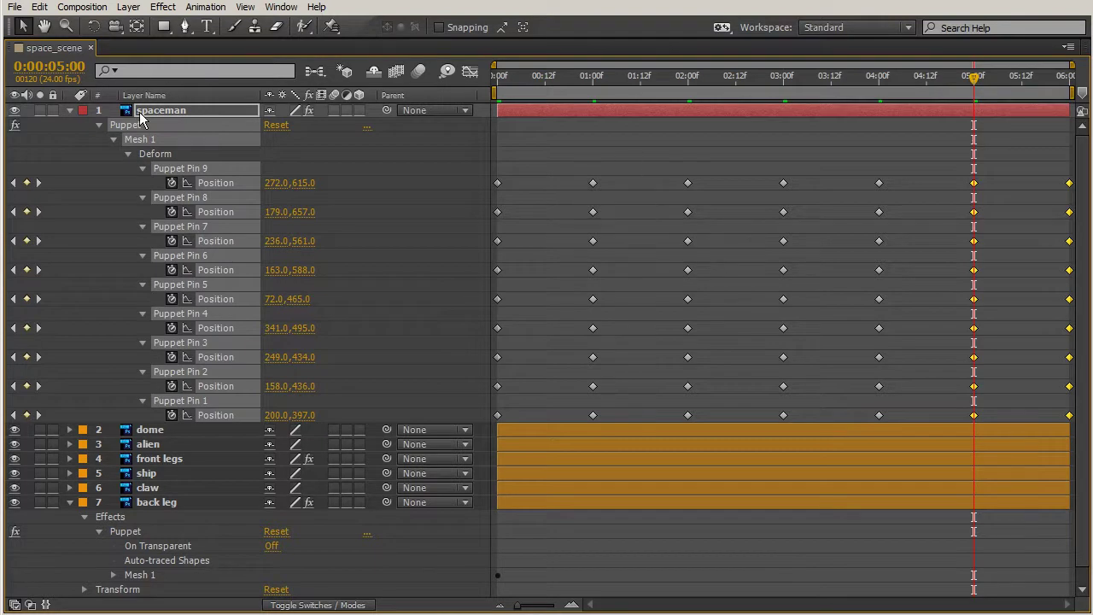
pyautogui.press('`')
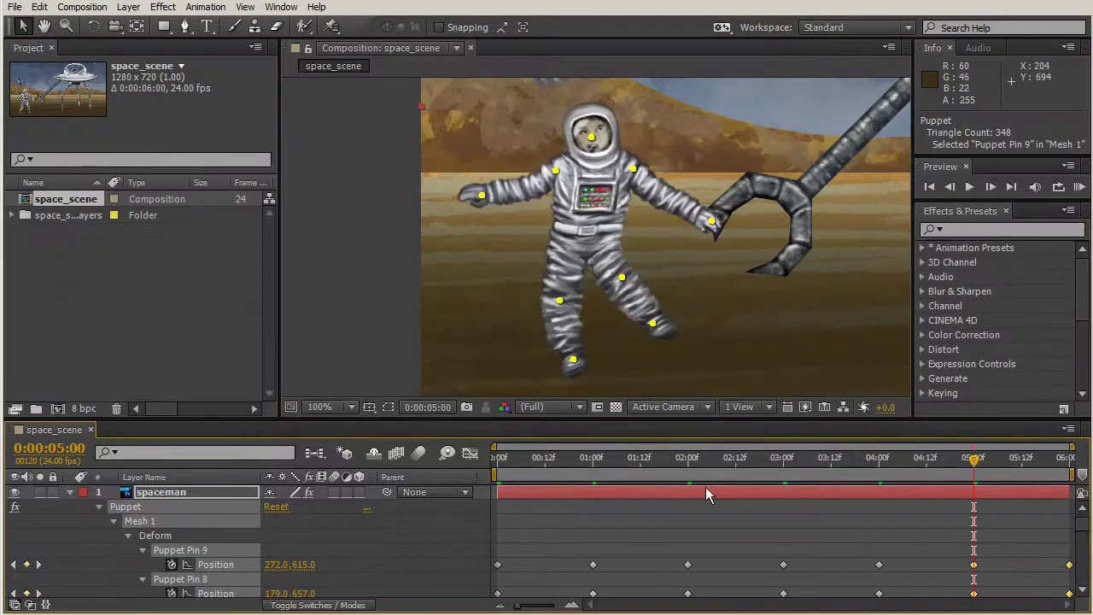
# Preview the repeated poses, then reposition the right foot (Pin 9) in the 3-second pose.
pyautogui.click(622, 458)
pyautogui.moveTo(620, 461); pyautogui.dragTo(784, 475)
pyautogui.moveTo(654, 323); pyautogui.dragTo(633, 347)
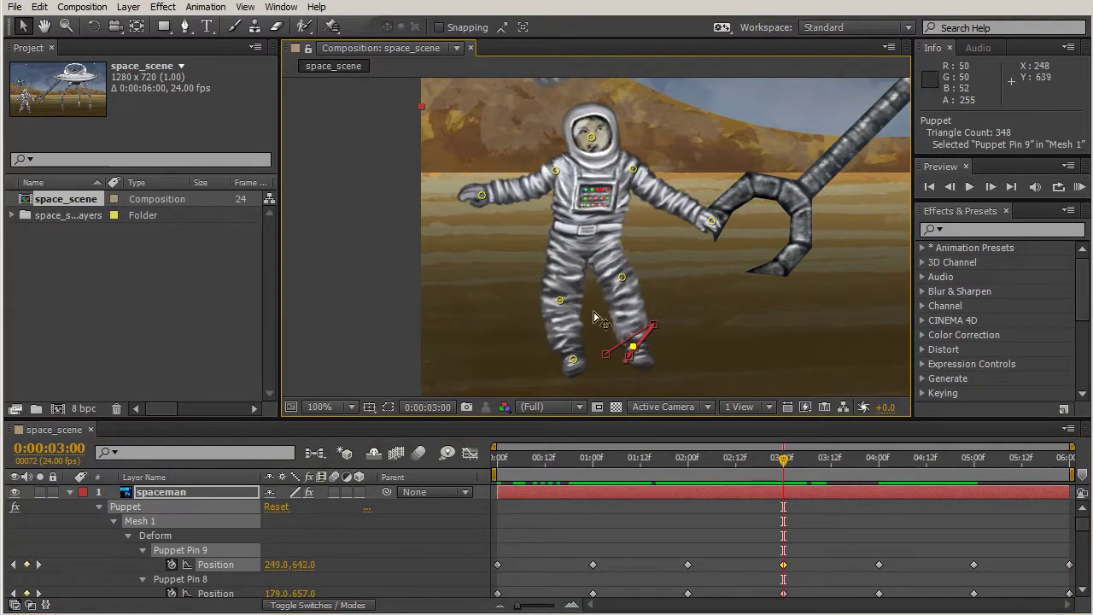
pyautogui.moveTo(557, 299); pyautogui.dragTo(547, 290)
pyautogui.click(549, 290)
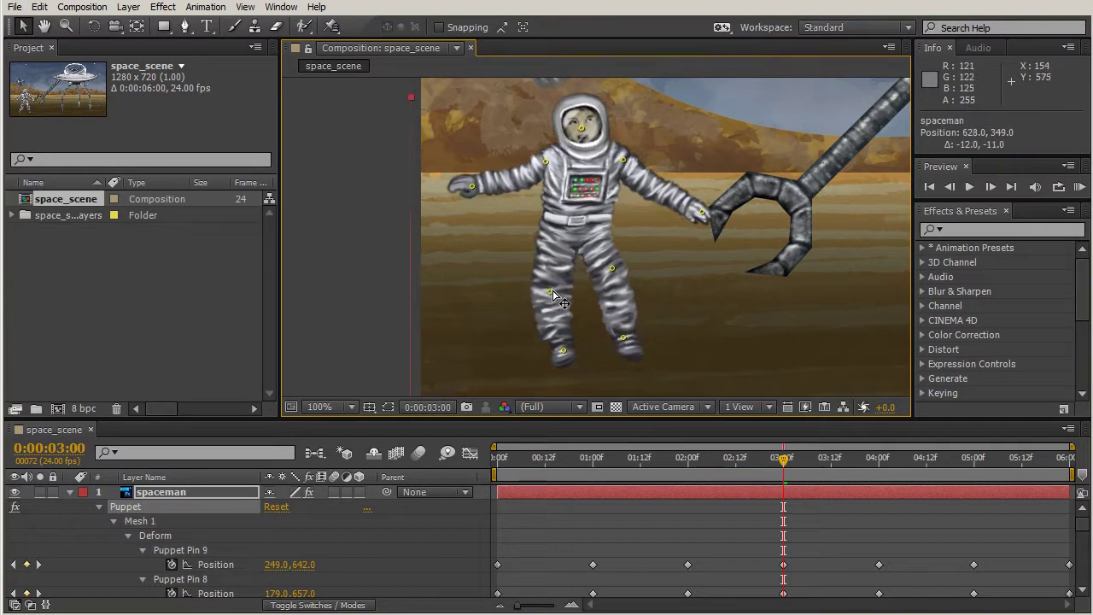
# Raise the left foot (Pin 8) to 165.0, 632.0 to bend the leg, and preview the varied jump.
pyautogui.click(549, 295)
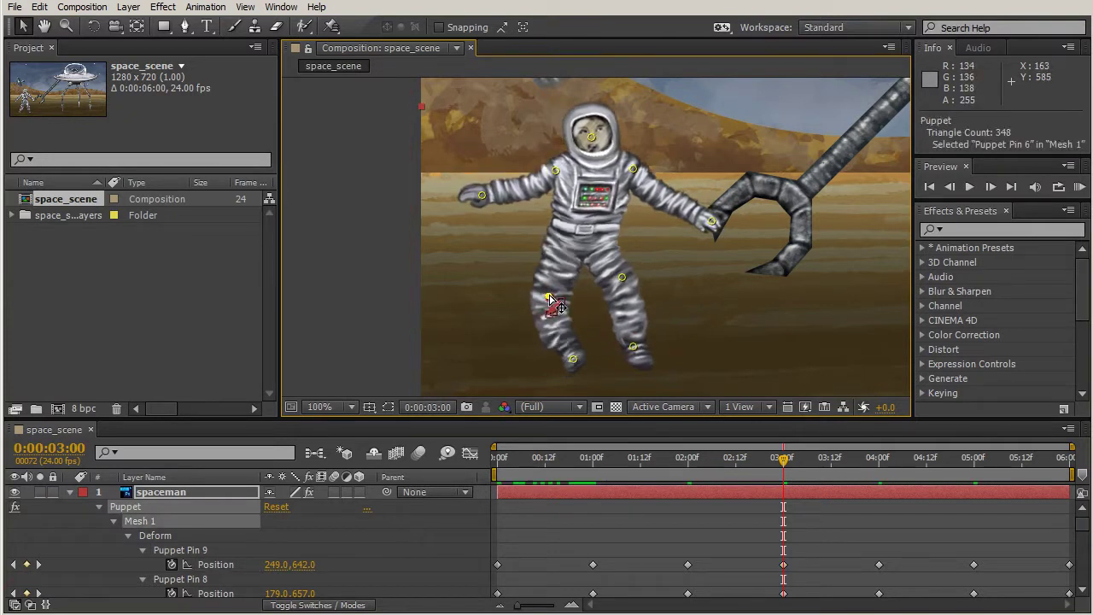
pyautogui.click(561, 340)
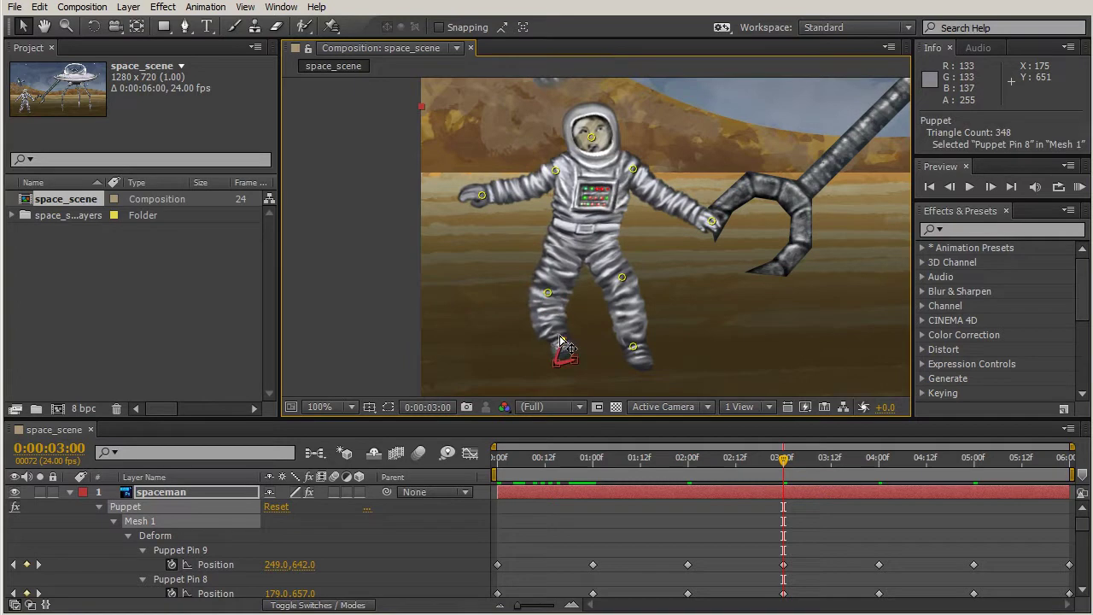
pyautogui.moveTo(560, 339); pyautogui.dragTo(554, 280)
pyautogui.click(547, 284)
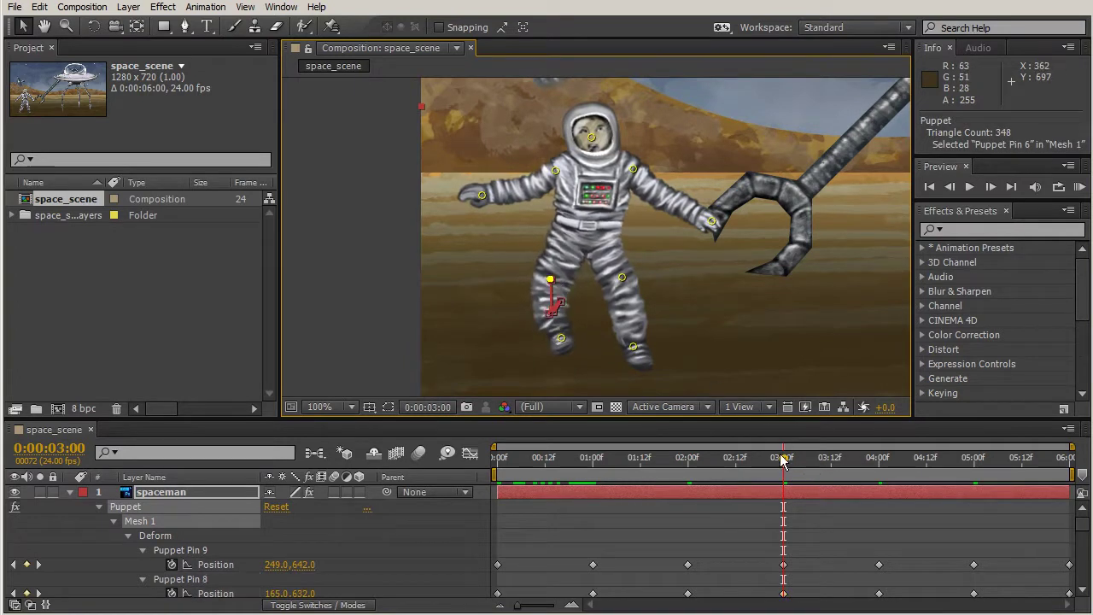
pyautogui.moveTo(784, 461); pyautogui.dragTo(1074, 508)
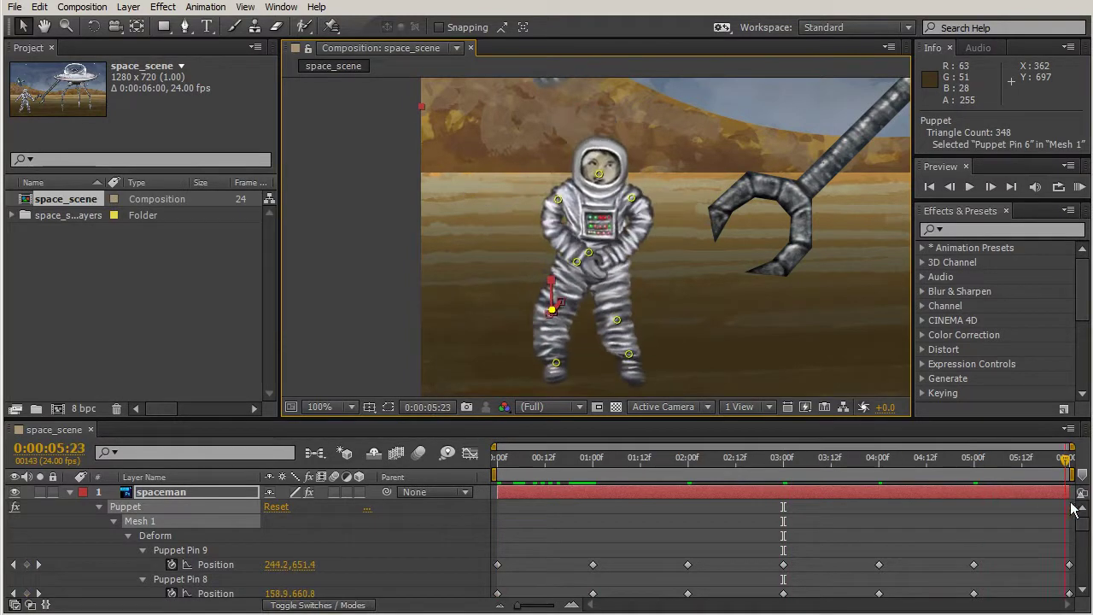